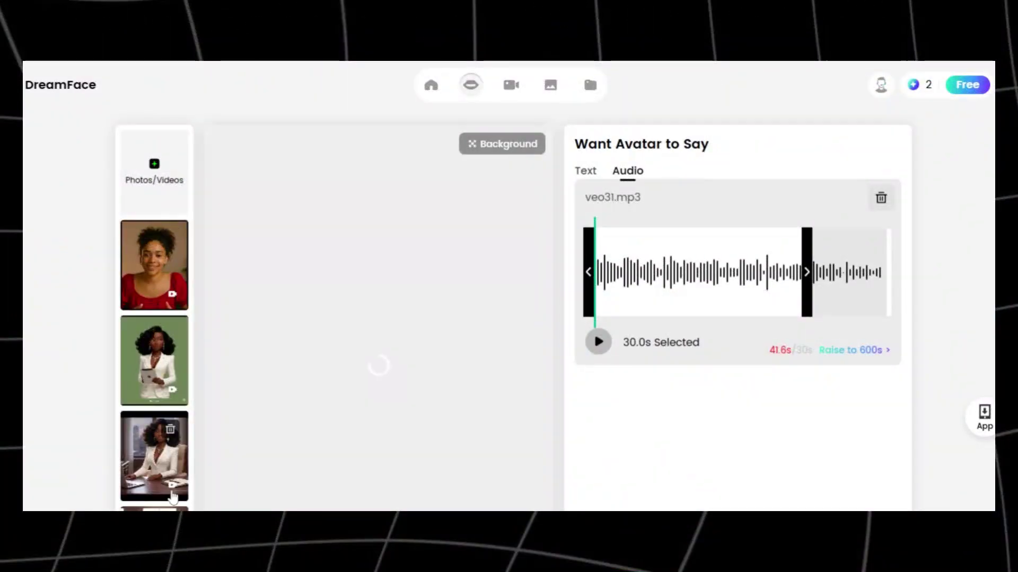
- Generate the DreamFace lip-sync video from the selected red-top clip and veo31.mp3 audio
scroll(984, 302, down, 2)
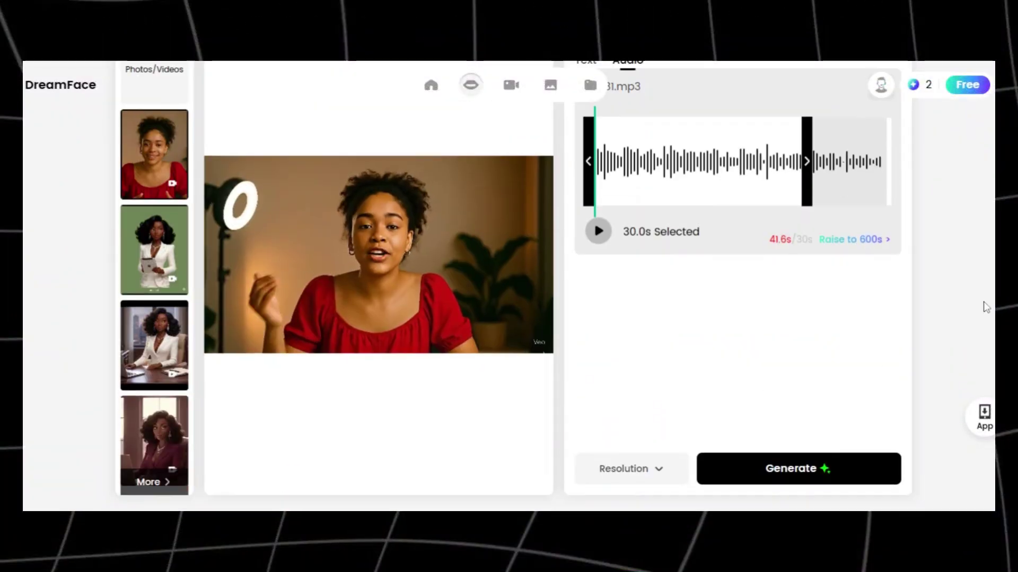
click(794, 466)
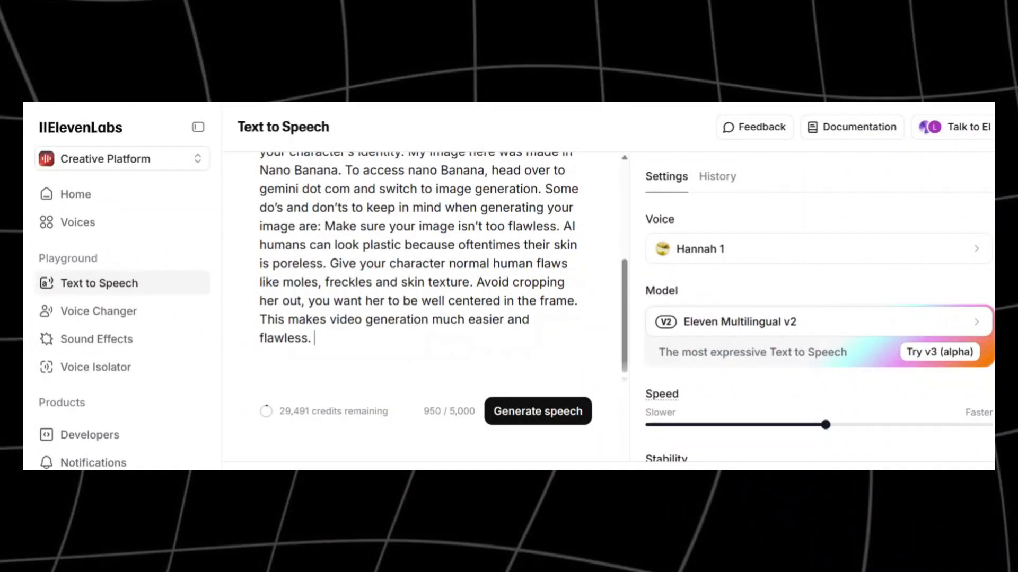
- Switch the Gemini prompt to Create images so it reads 'Describe your image'
scroll(825, 270, down, 4)
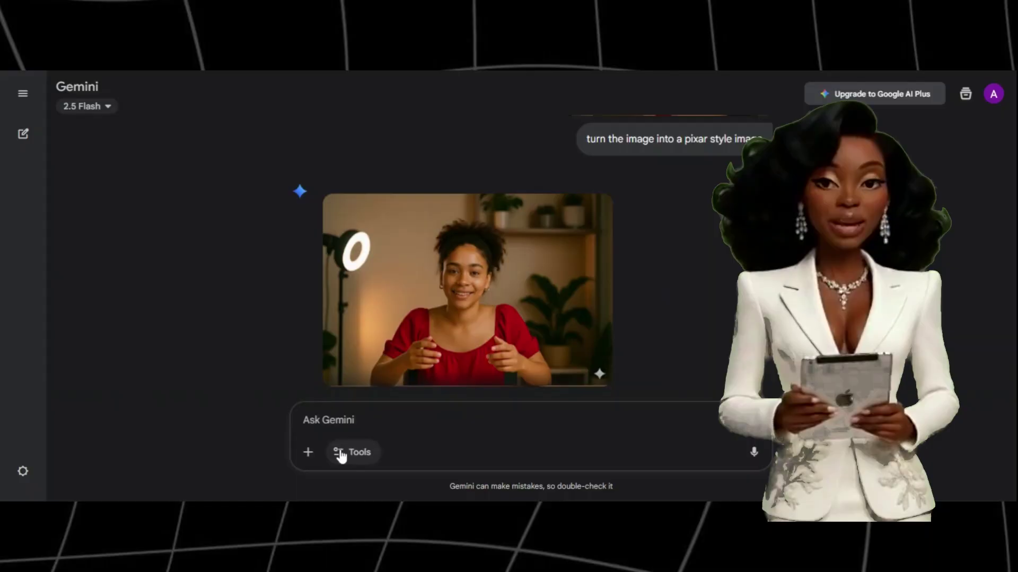
click(341, 455)
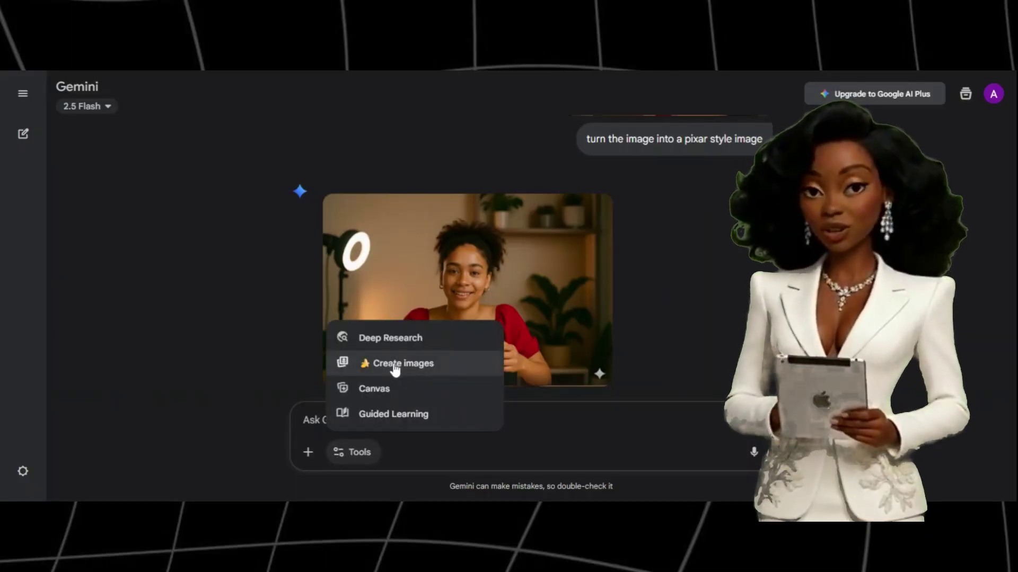
click(420, 365)
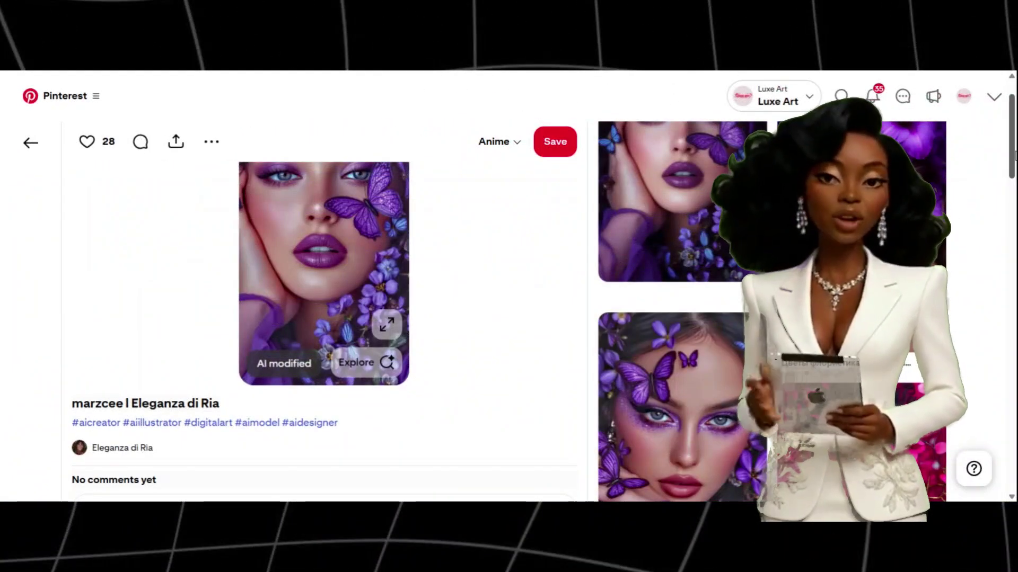
- Open the purple-makeup Pinterest pin, then play the stitched red-top woman scene in Flow
scroll(324, 313, down, 8)
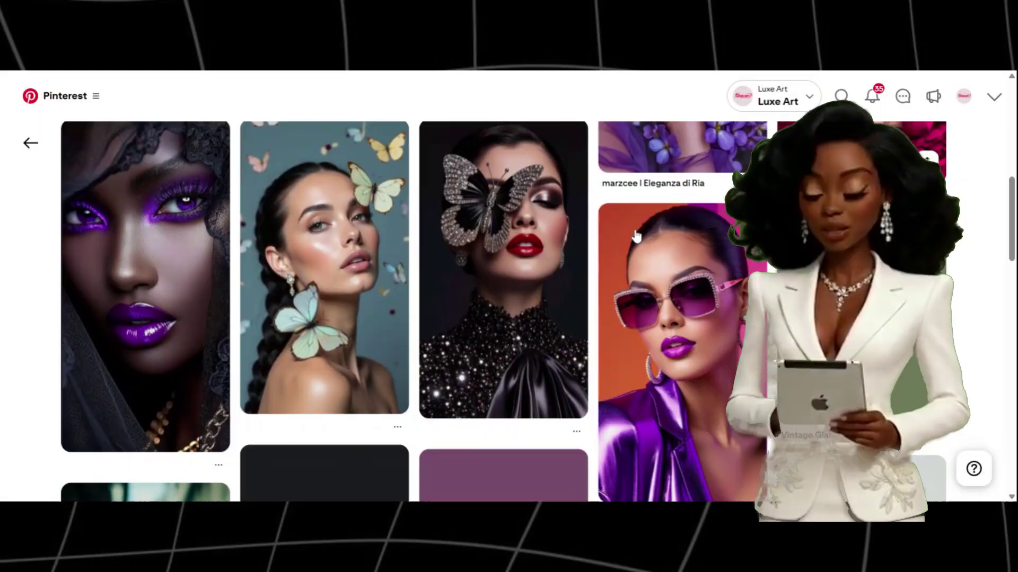
click(168, 233)
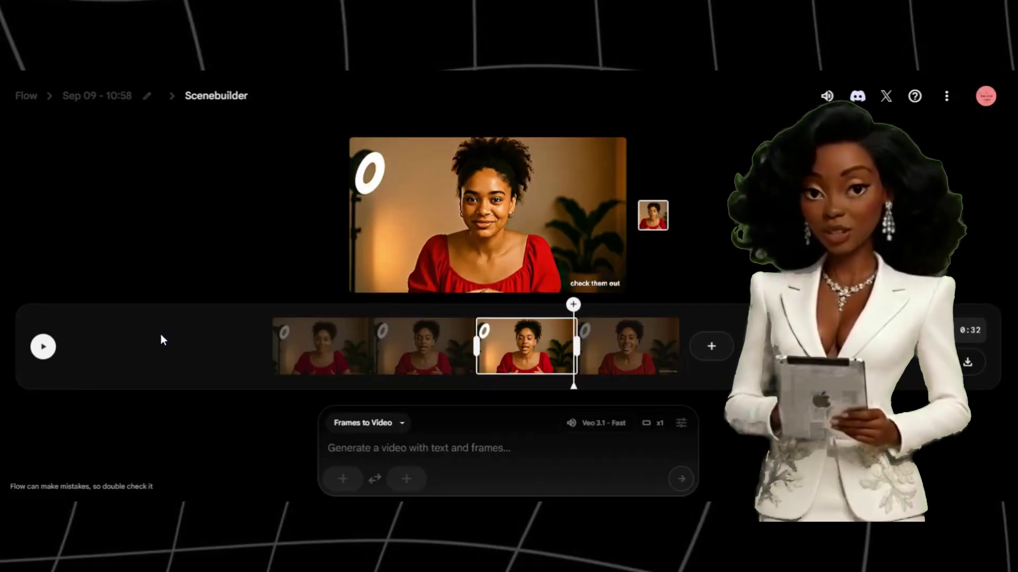
click(42, 347)
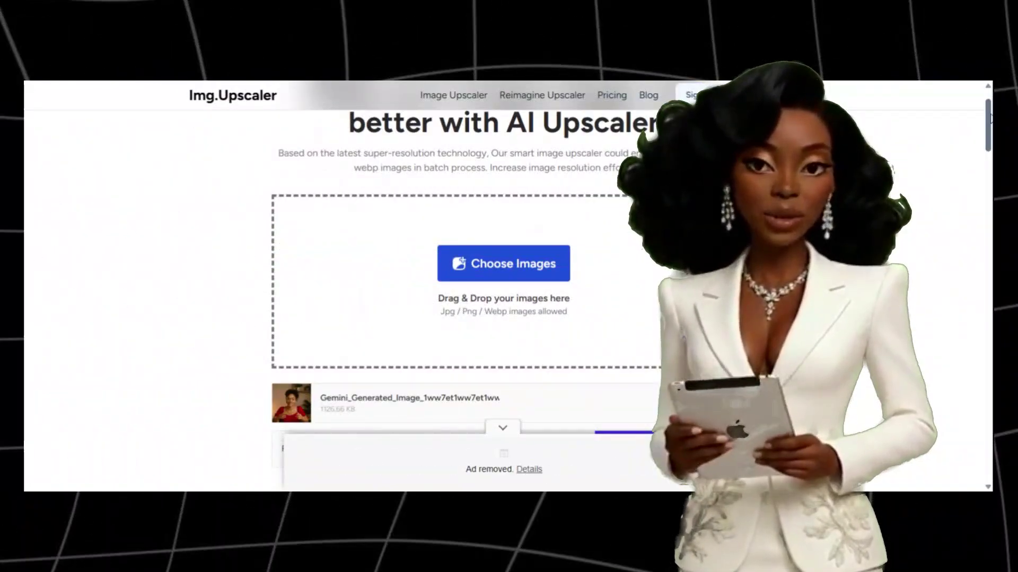
- Start upscaling the uploaded Gemini portrait in Img.Upscaler with the ratio at 200%
scroll(989, 116, down, 4)
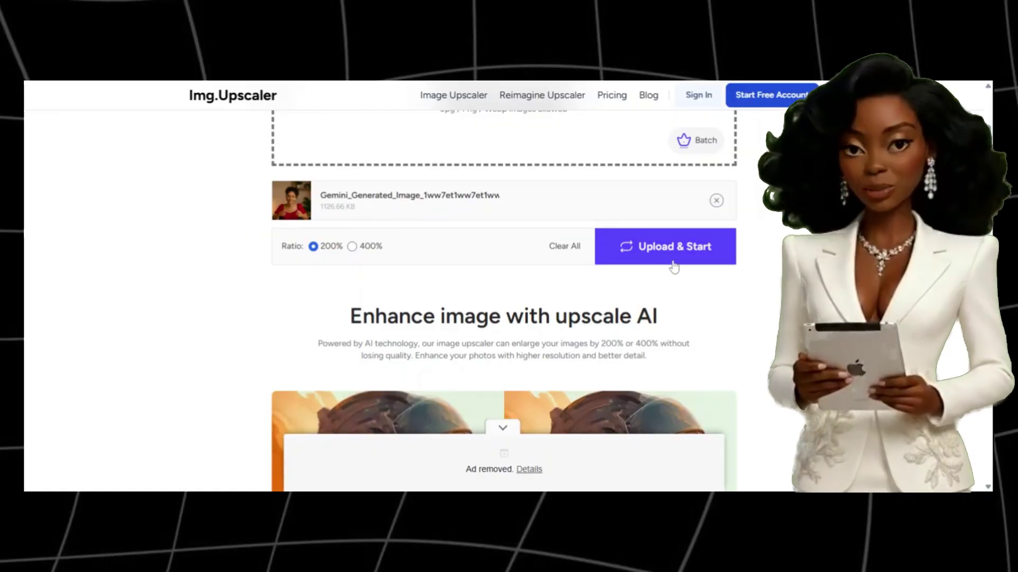
click(672, 249)
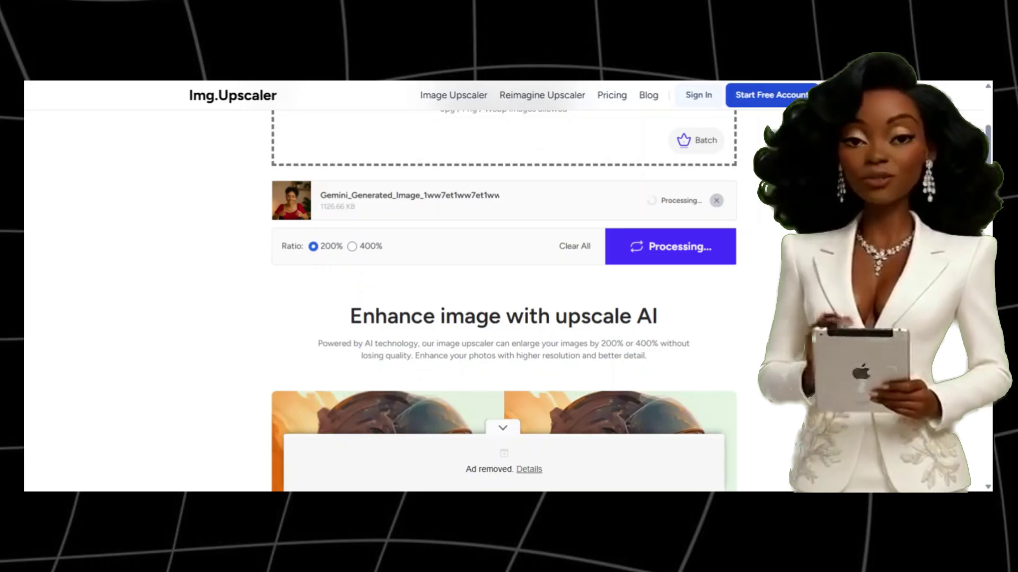
click(314, 246)
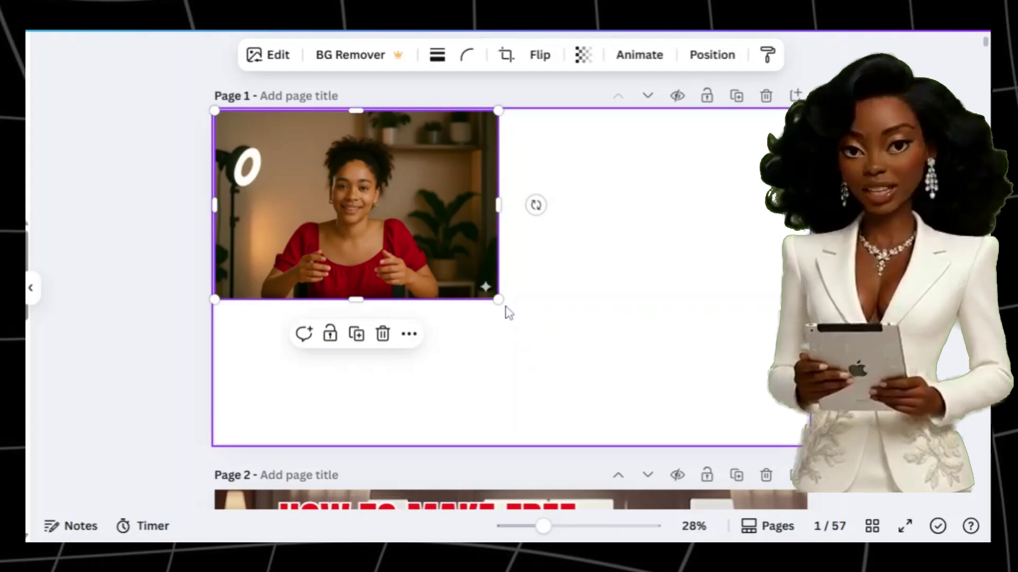
- Scale the red-top woman photo to fill Page 1, centre it, and deselect it
drag(498, 299, 808, 505)
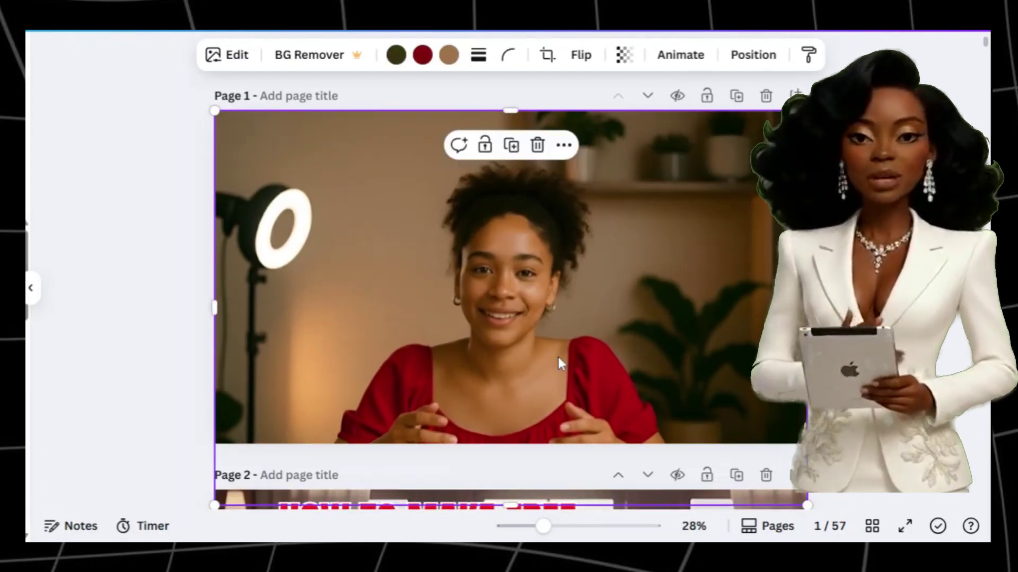
drag(558, 357, 555, 335)
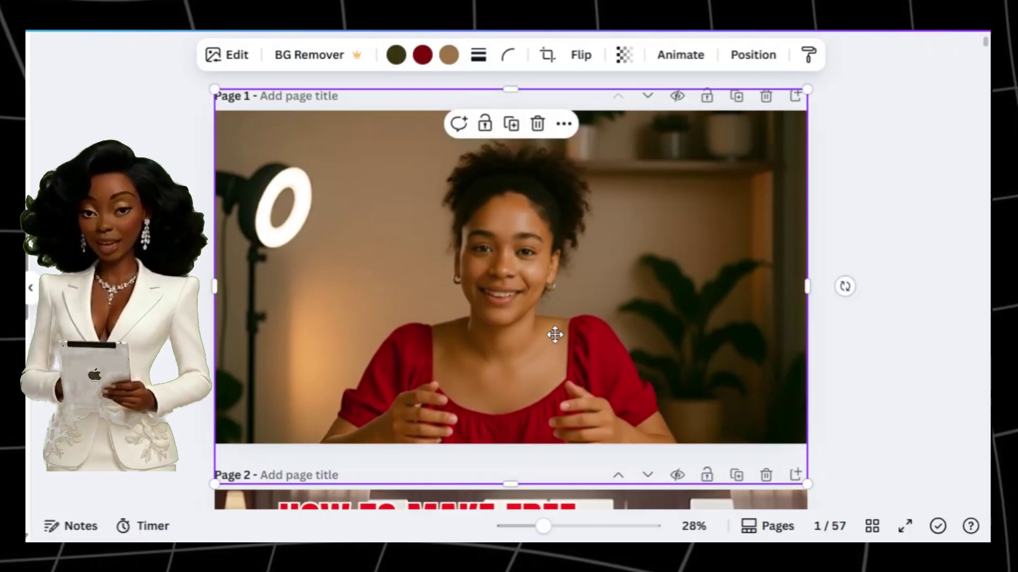
click(837, 262)
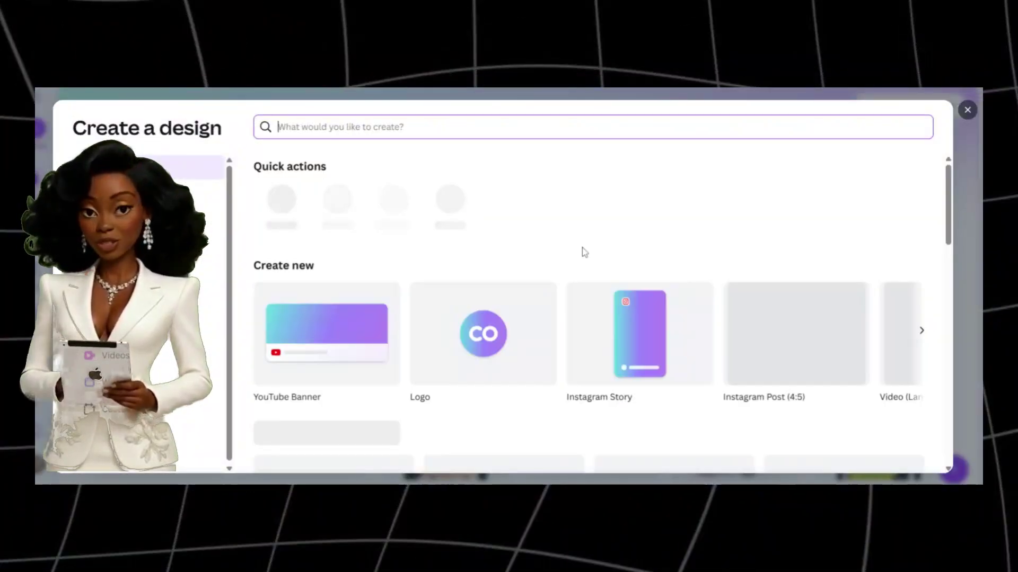
- Create a new Canva design from the 'youtube thumbnail' search
text(youtube)
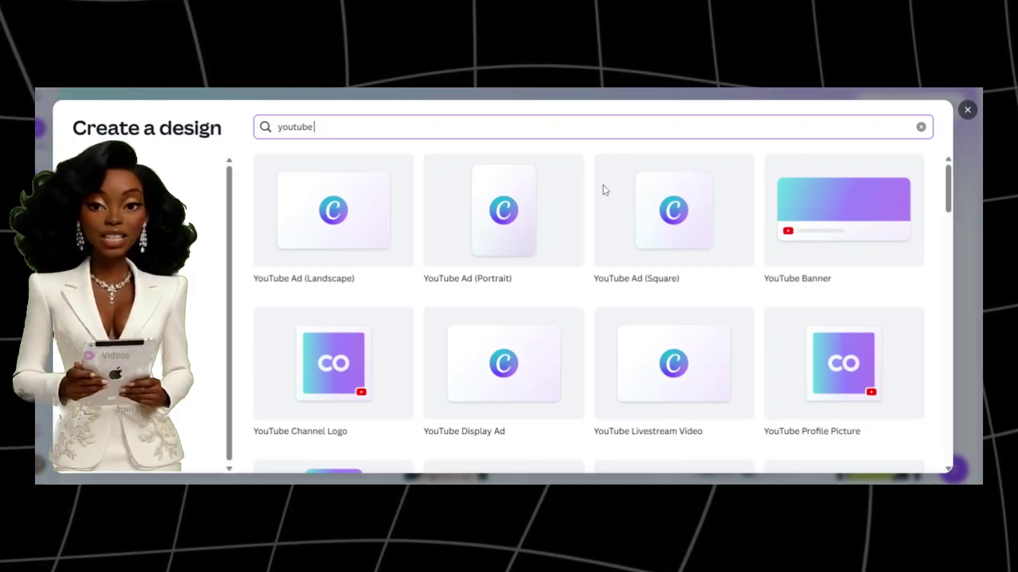
text( thum)
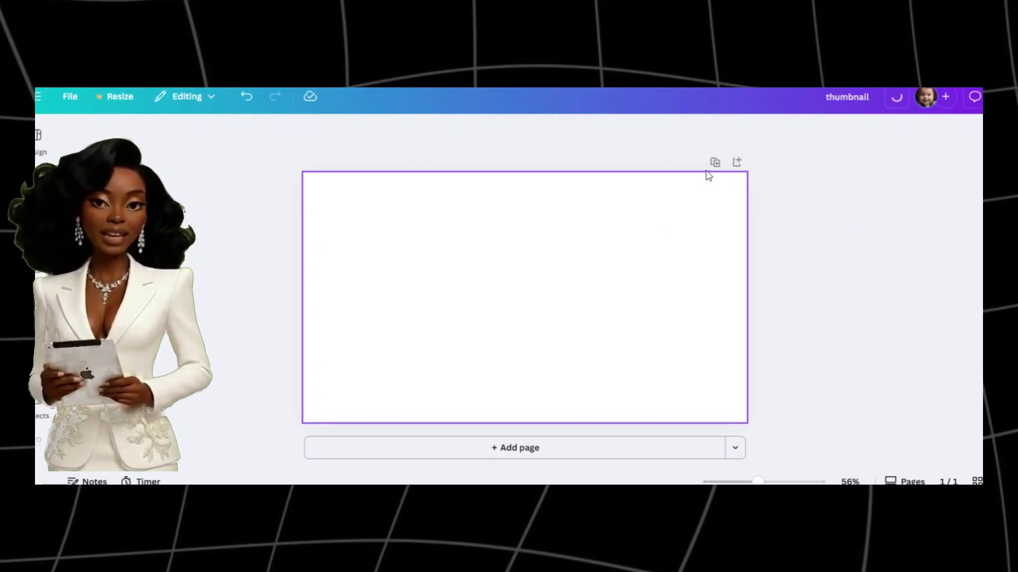
click(956, 96)
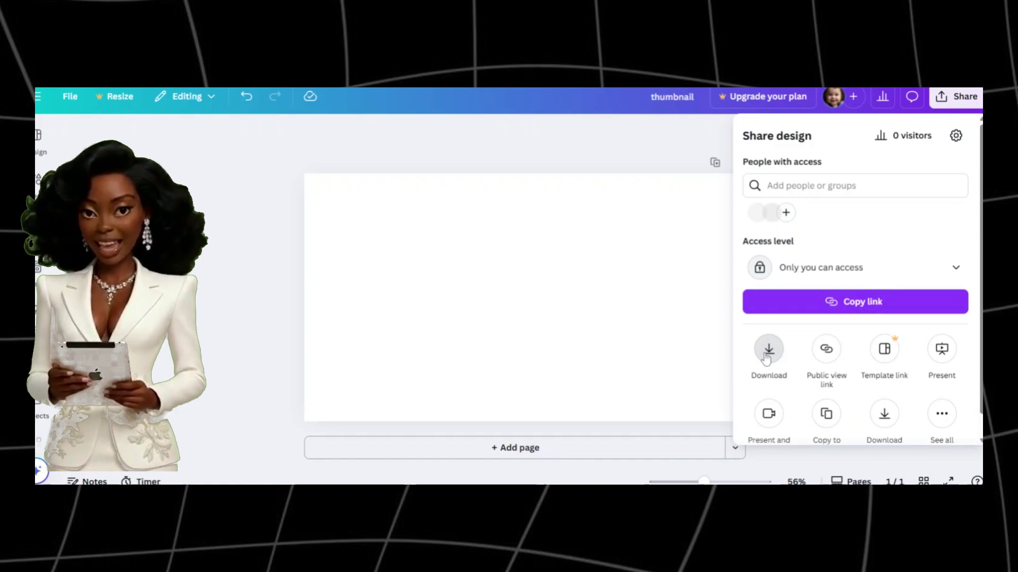
click(768, 350)
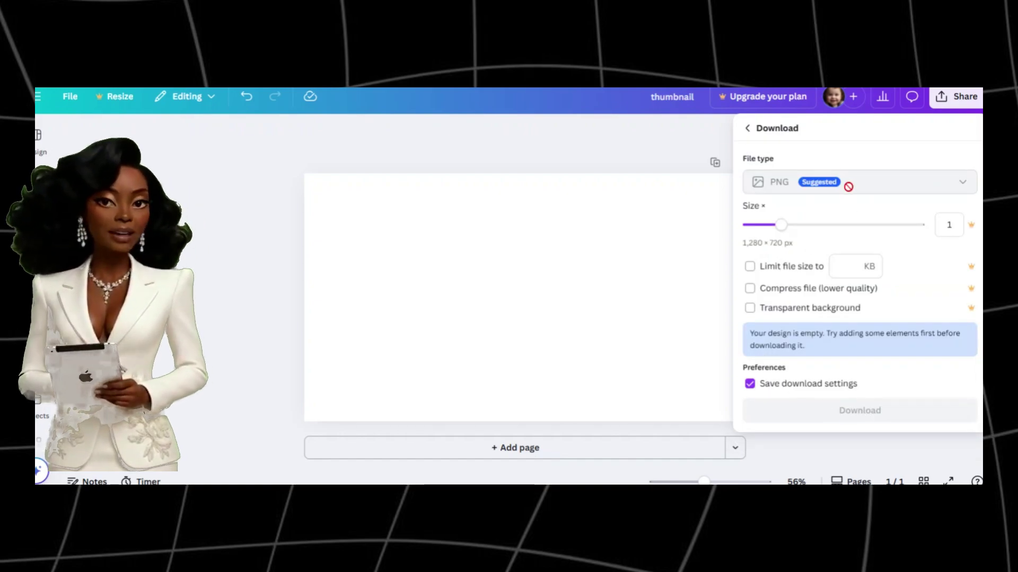
key(Escape)
- Add a red arrow from Elements and download the watermarked design as an image
click(38, 179)
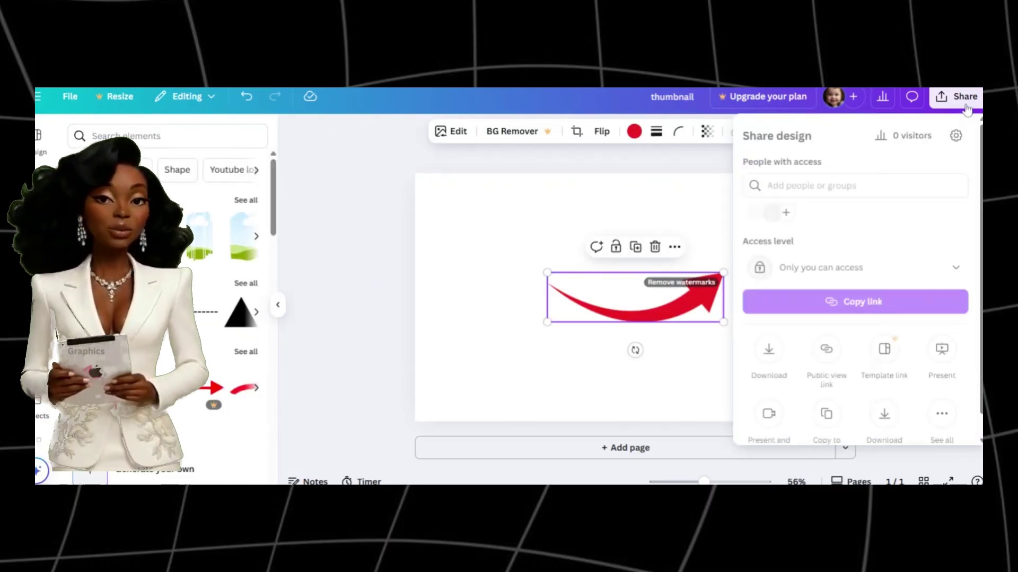
click(768, 351)
click(772, 367)
click(963, 298)
click(826, 388)
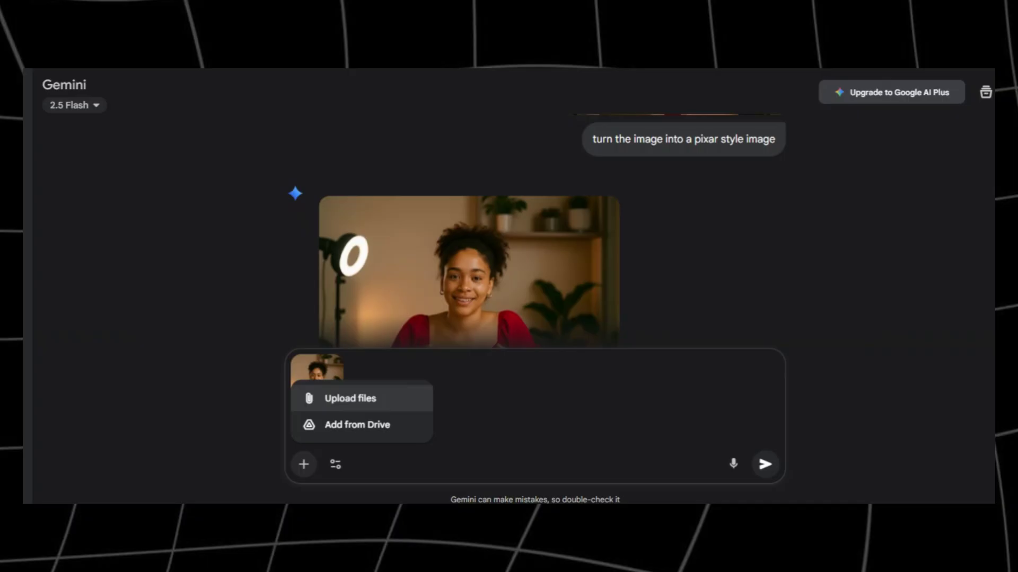
- Paste the red-arrow image and ask Gemini to 'resize the first image to the same aspect ratio as the second'
key(ctrl+v)
text(resize the)
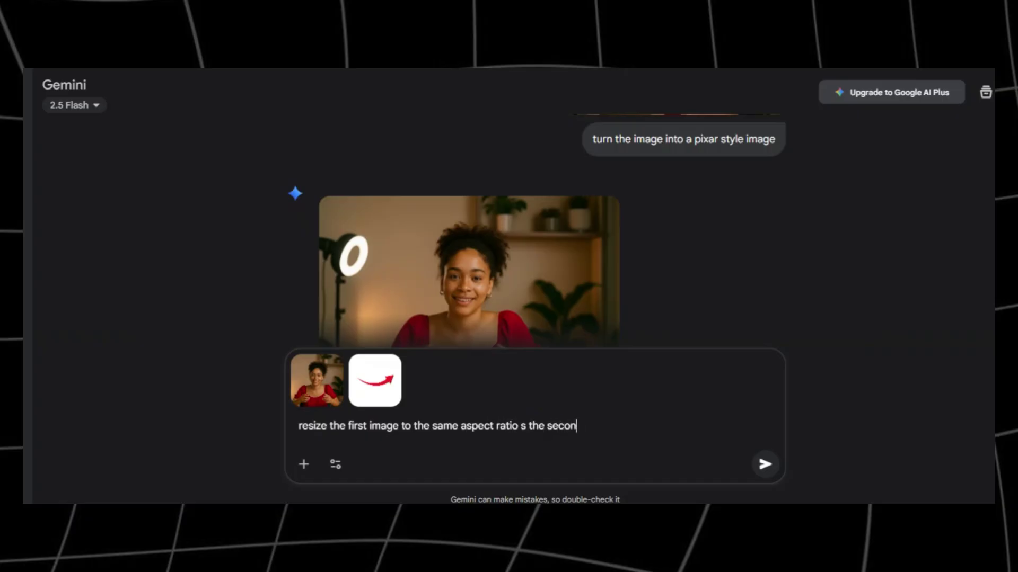
text(ge)
key(Return)
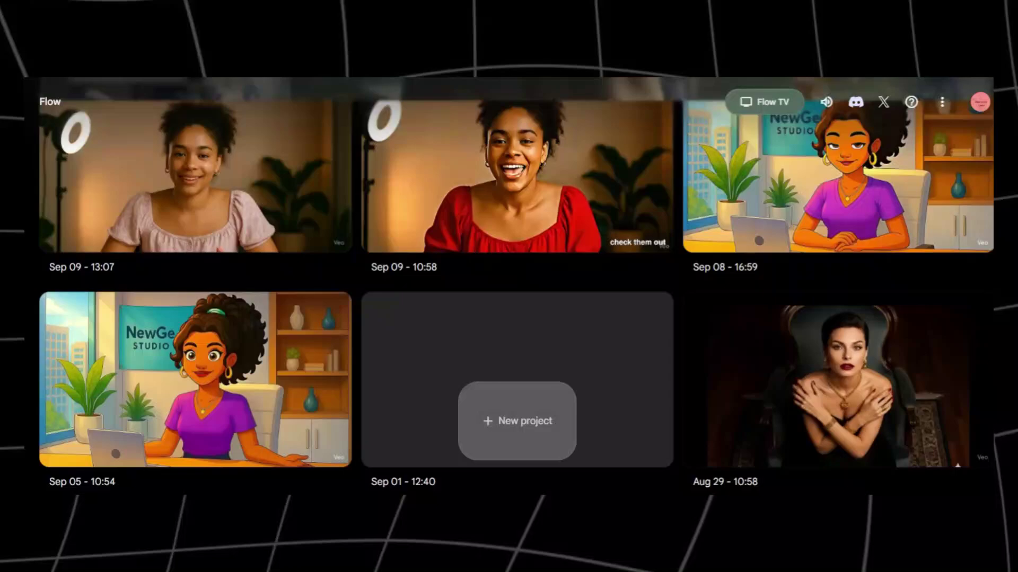
- Start a new Frames to Video project with the red-top image as first frame, then open Settings
scroll(516, 286, up, 5)
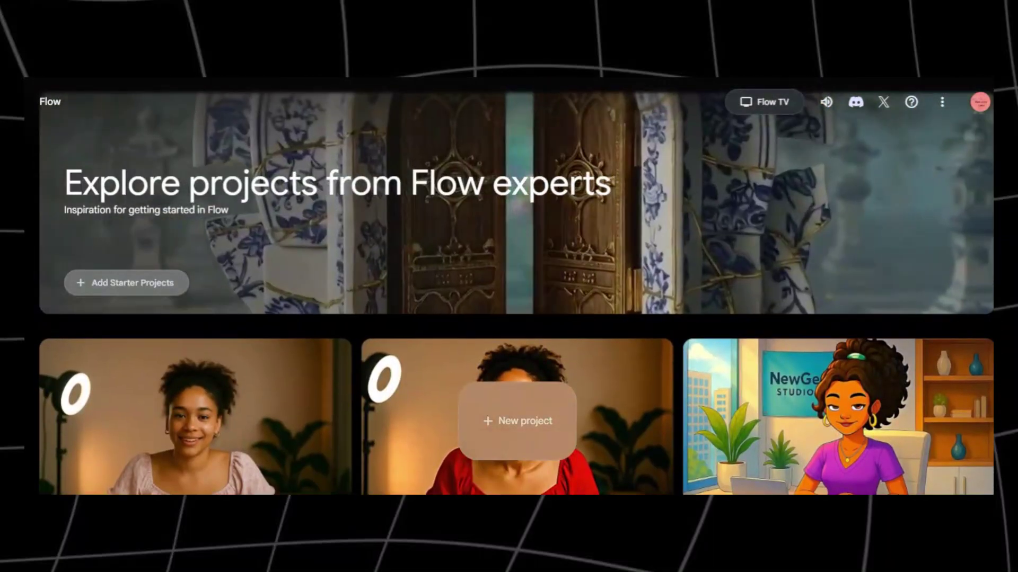
click(514, 420)
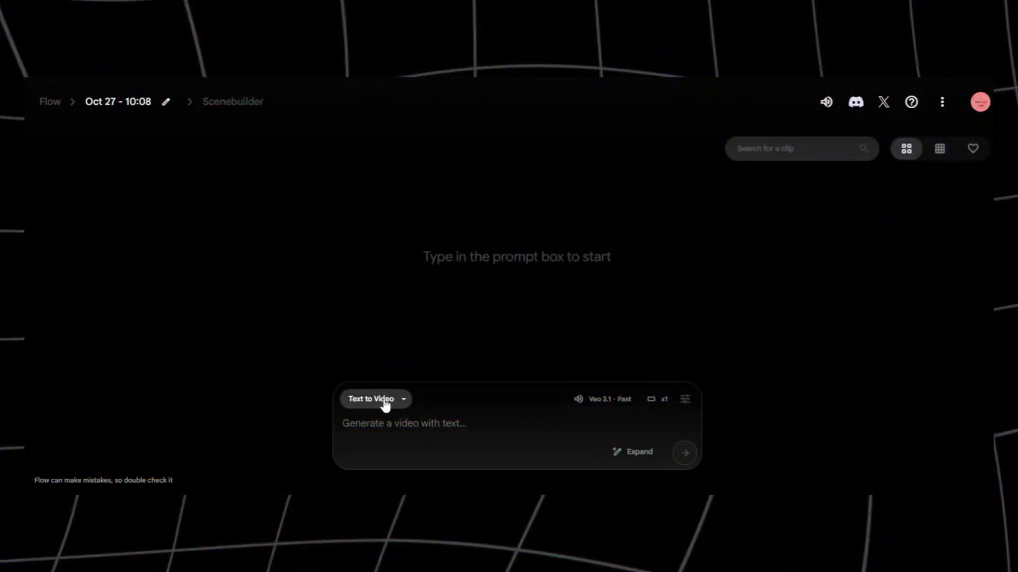
click(386, 402)
click(382, 350)
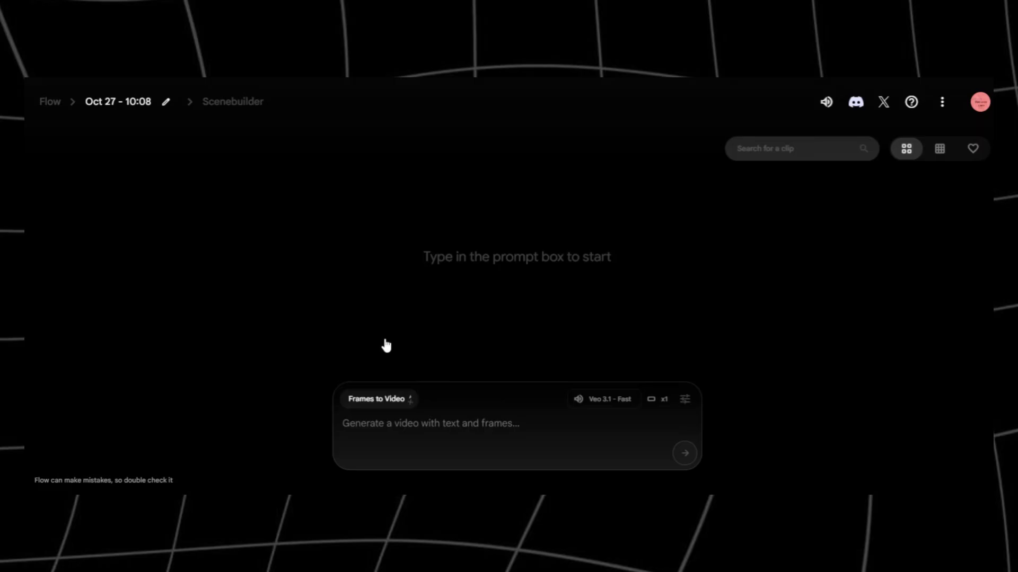
click(356, 453)
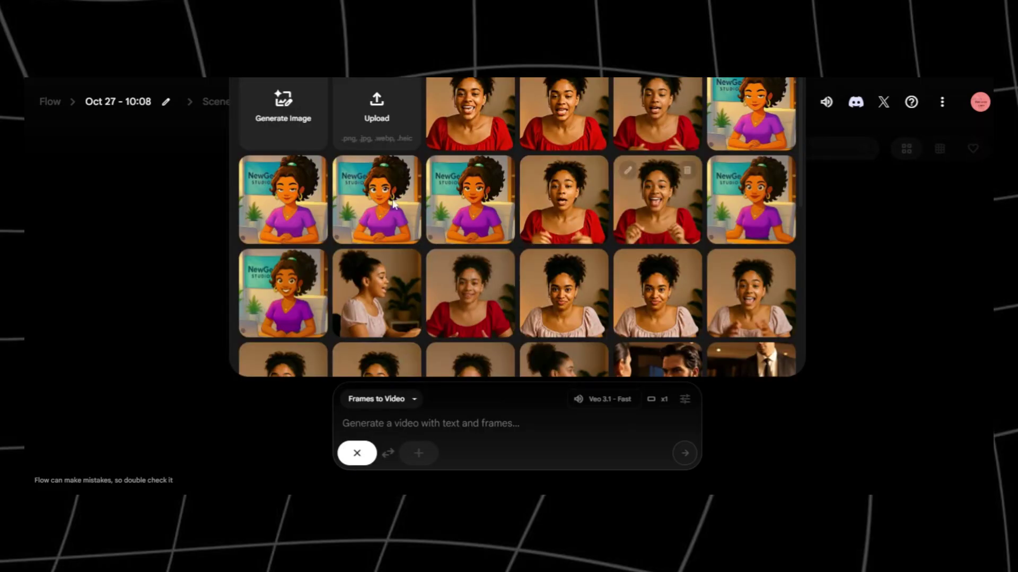
click(470, 300)
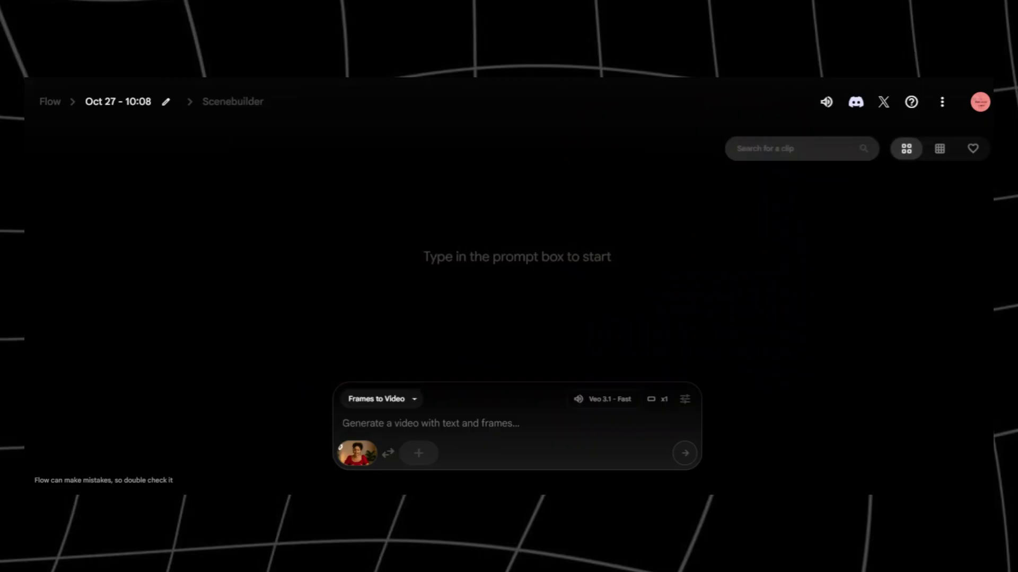
click(684, 399)
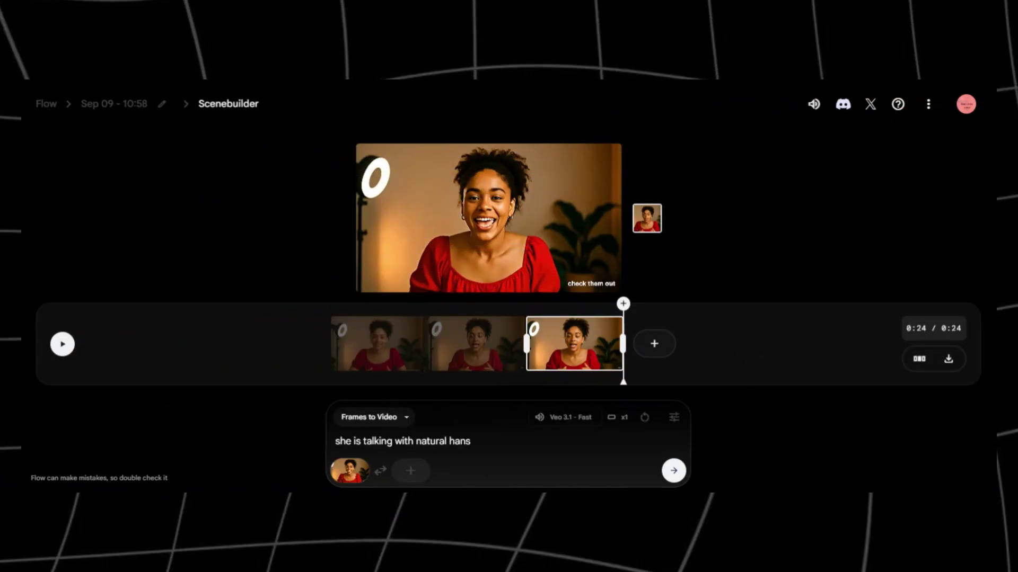
- Prompt a clip of her gesturing and saying 'And thats how you generate long form videos in veo' in a southern accent
text(res and facia)
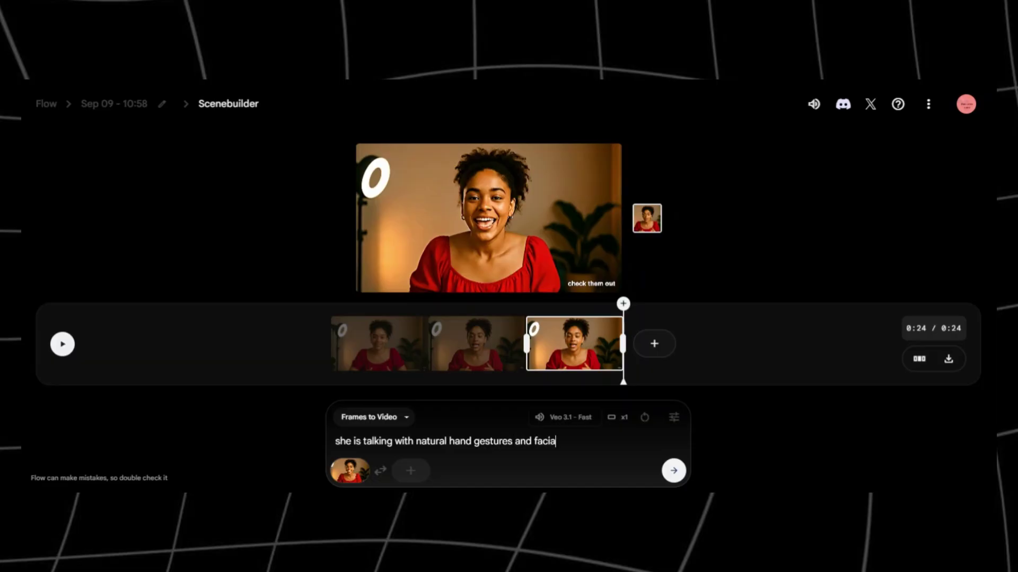
text(l expressions and says in a southern ac)
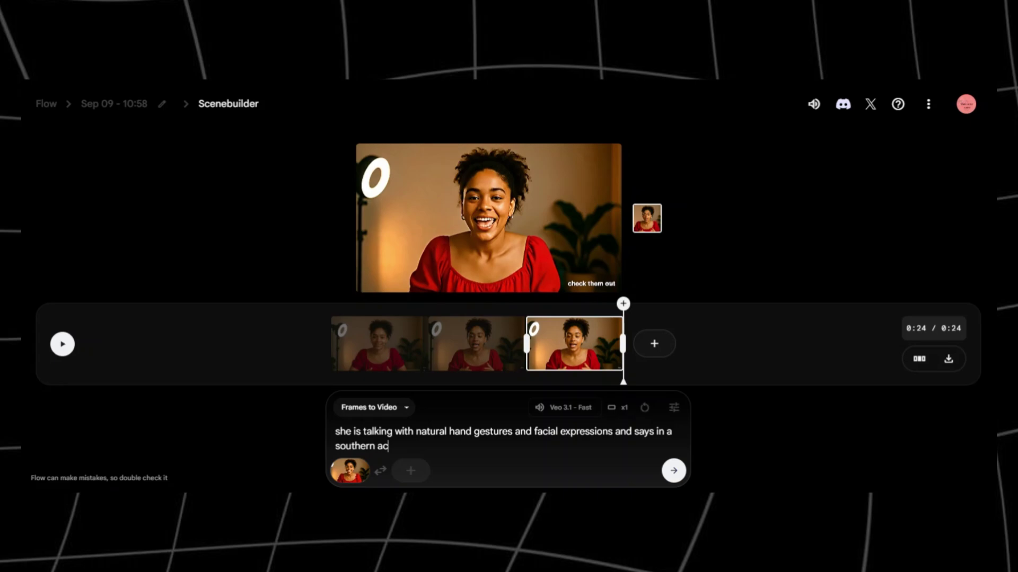
text(cen "And that)
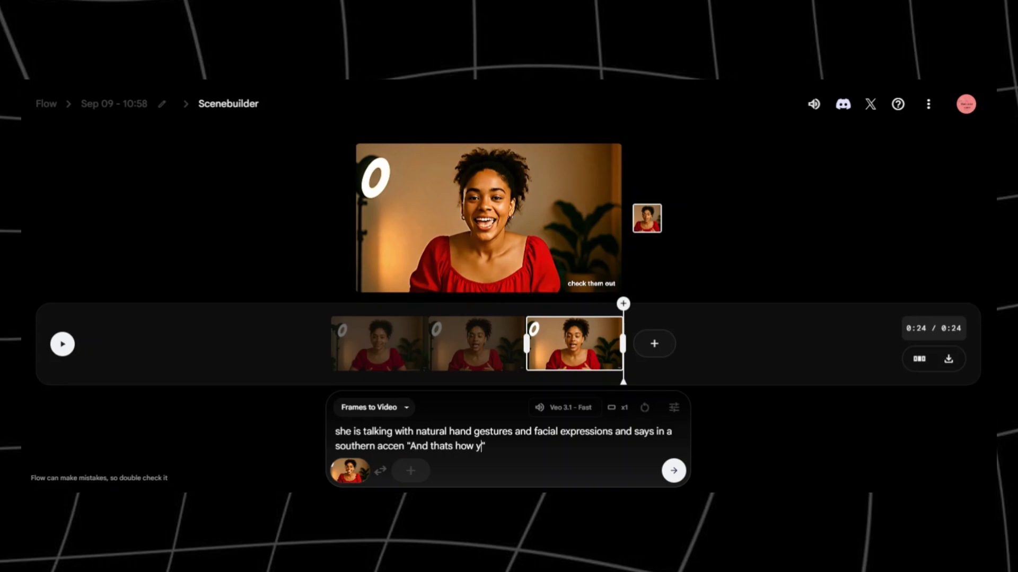
text(s how you generate long fo)
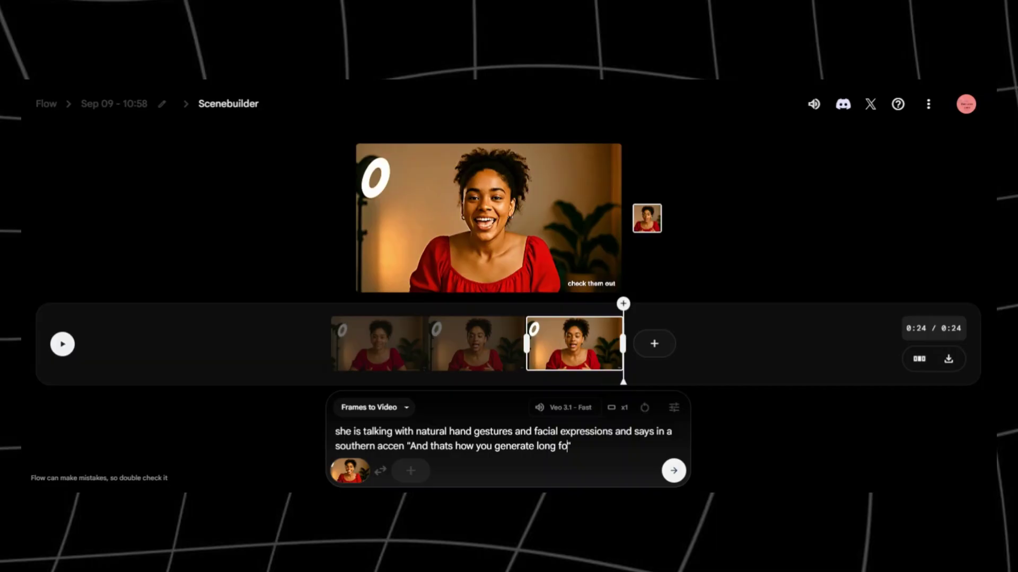
text(rm videos in veo)
key(Return)
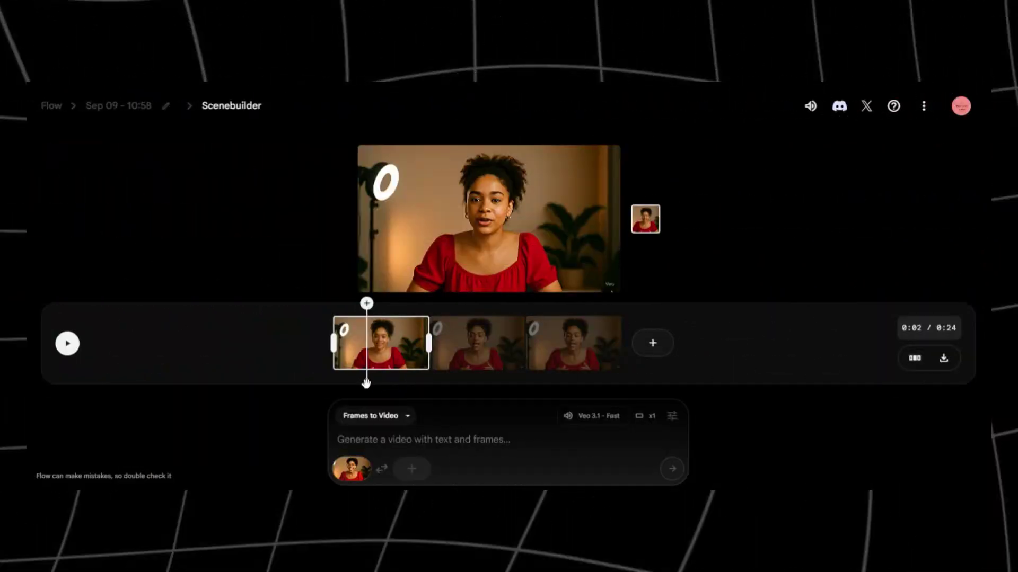
- Save the scene's 0:24 final frame as an asset and set it as the first frame
drag(366, 382, 391, 382)
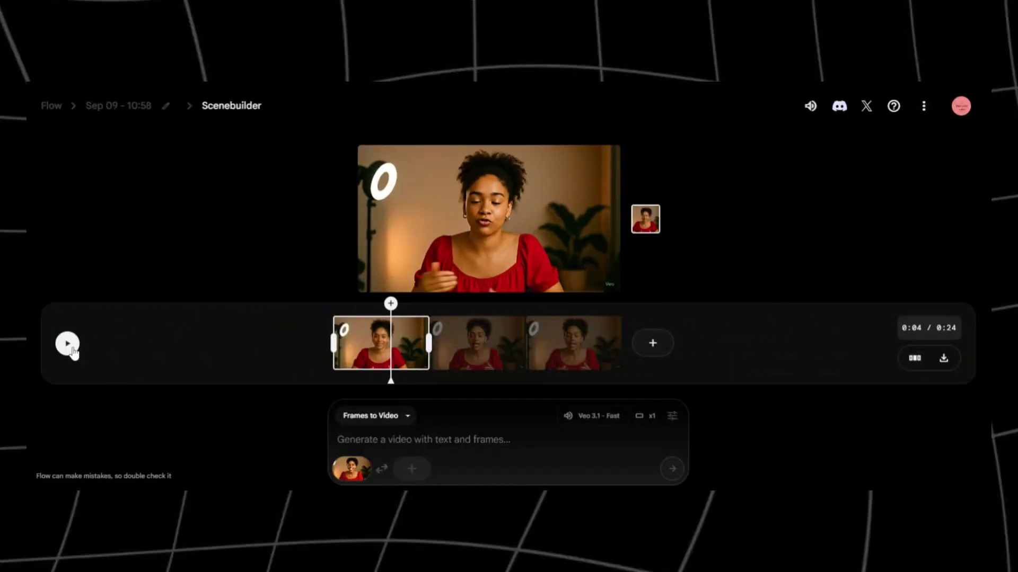
click(68, 345)
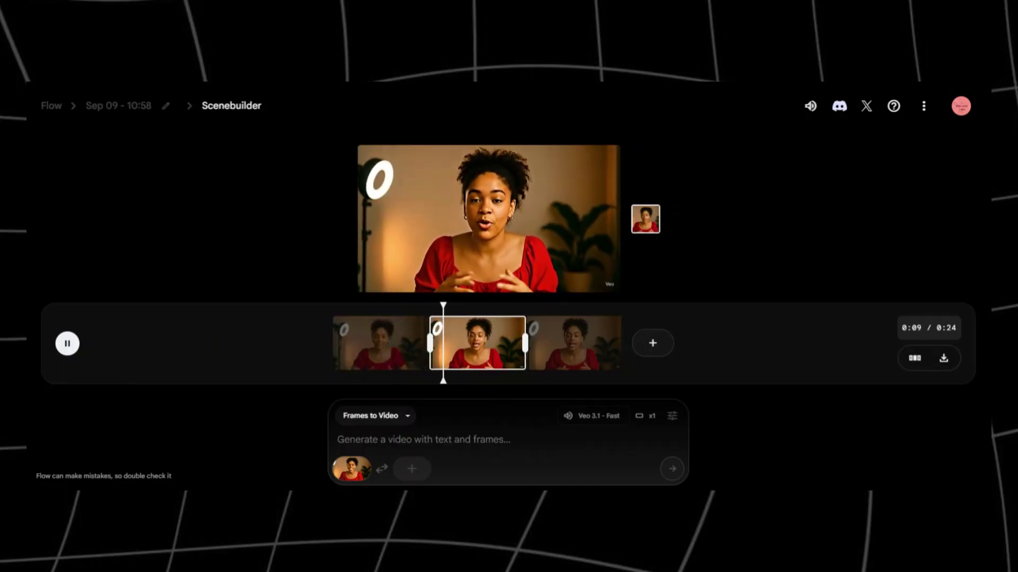
click(68, 344)
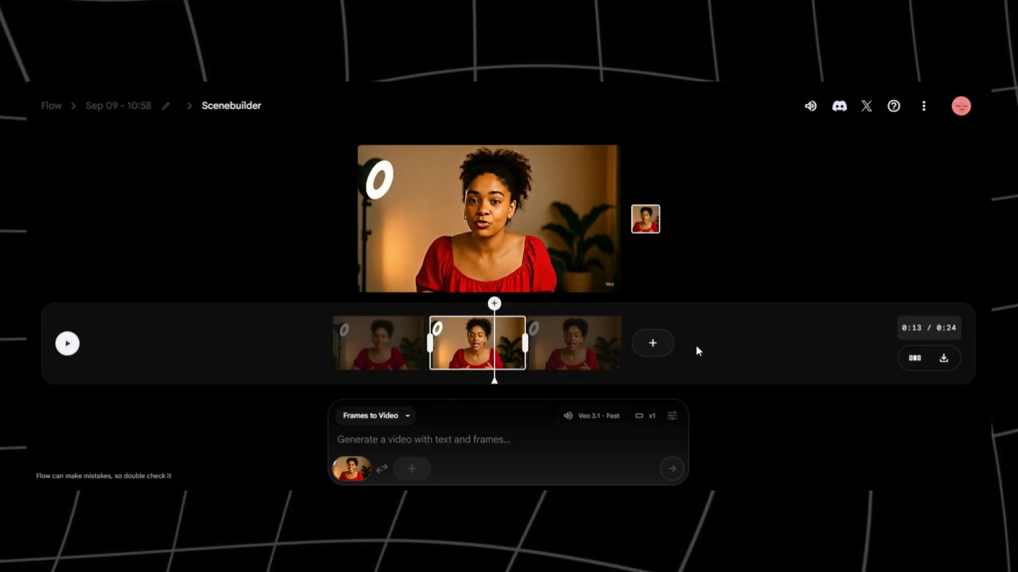
click(604, 345)
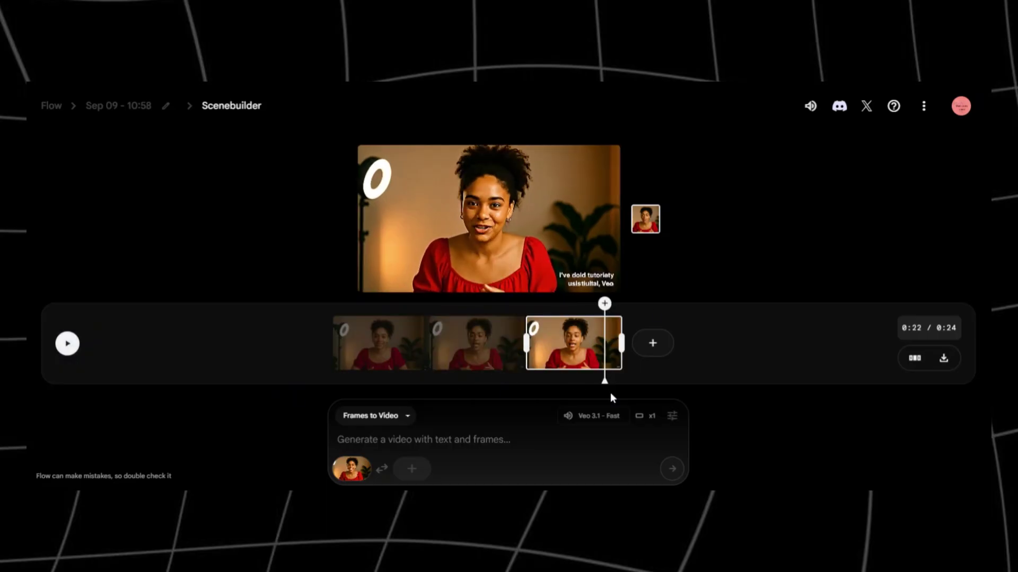
drag(603, 381, 621, 381)
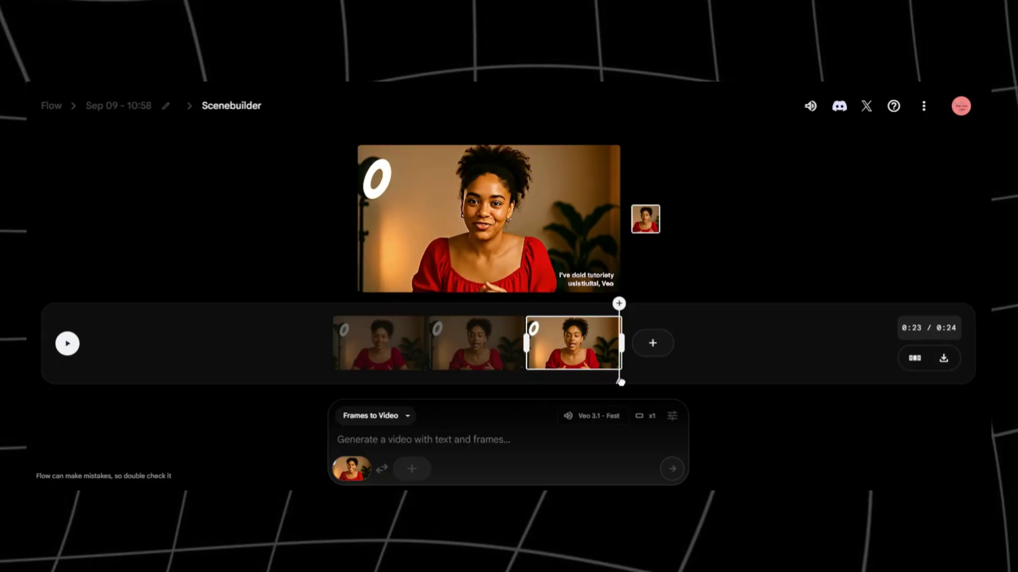
click(614, 299)
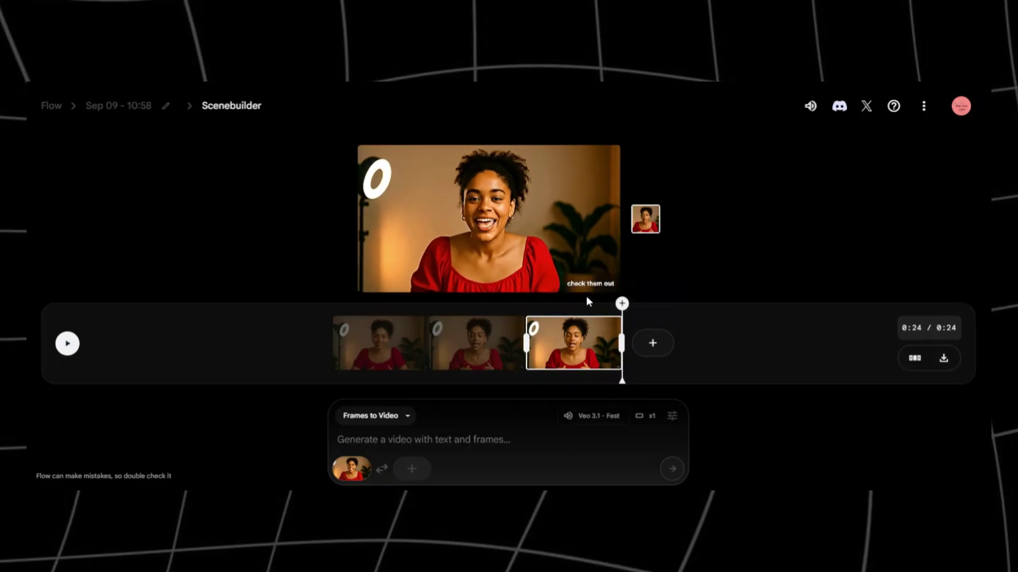
click(620, 299)
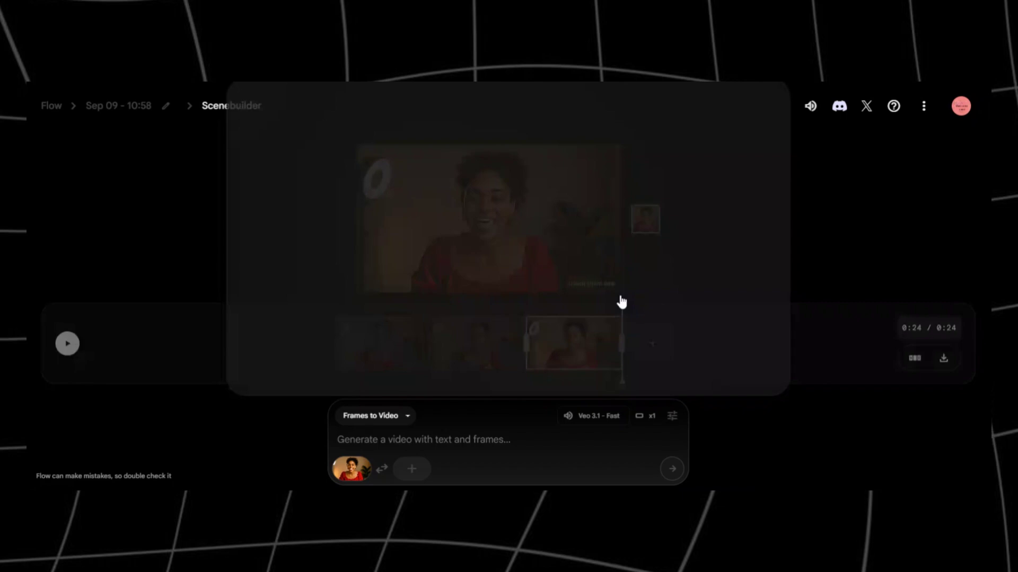
click(462, 157)
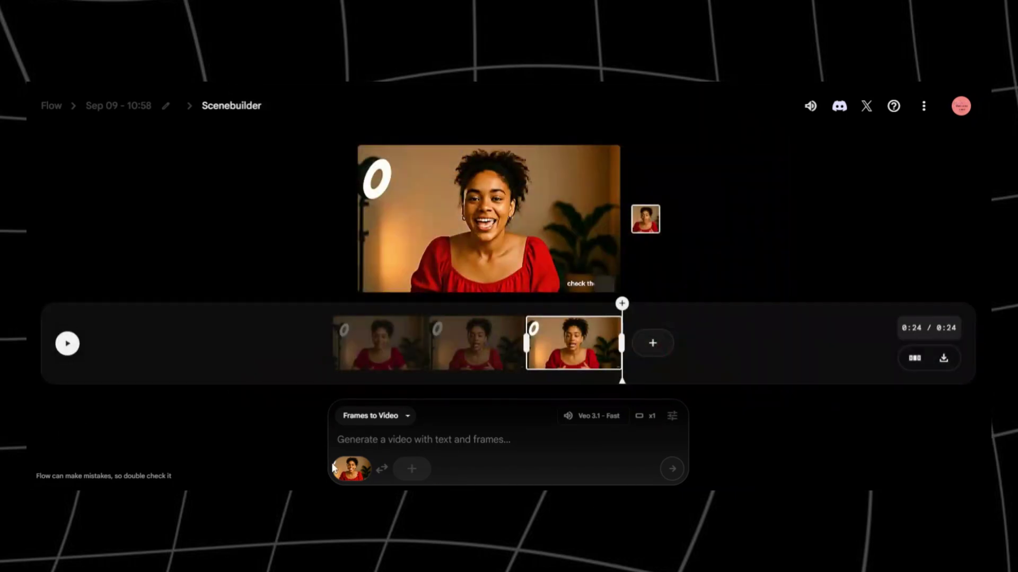
- Generate a fourth clip with a southern-accent line about 'how you generate long form videos'
mouse_move(351, 468)
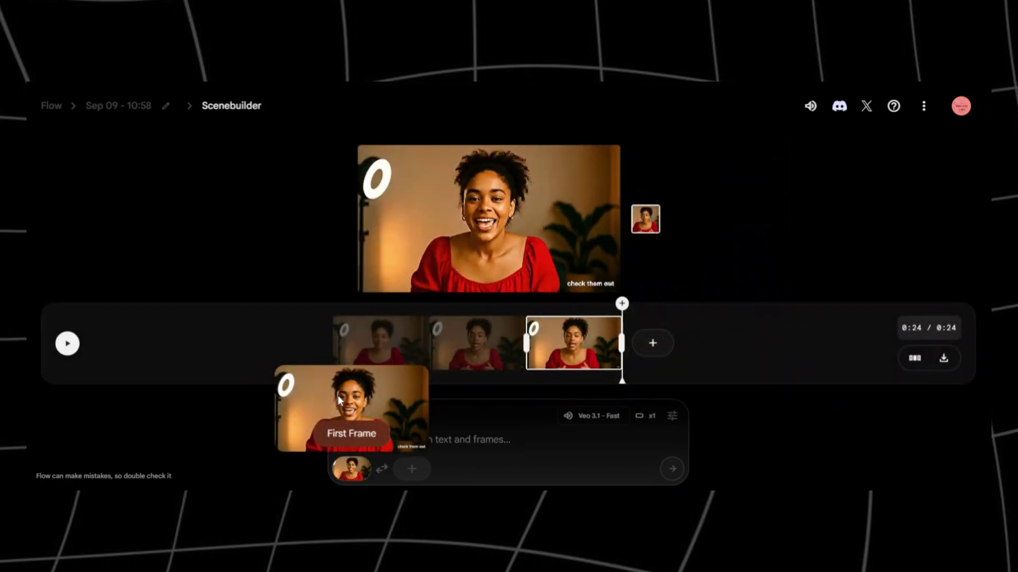
text(she is talking with n)
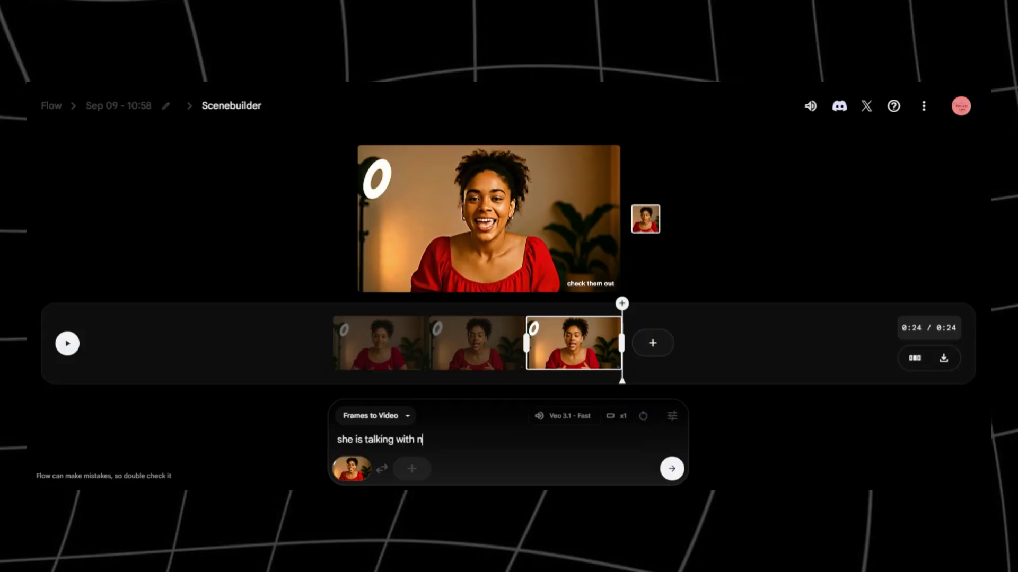
text(l hand gestures and facial expressions and says)
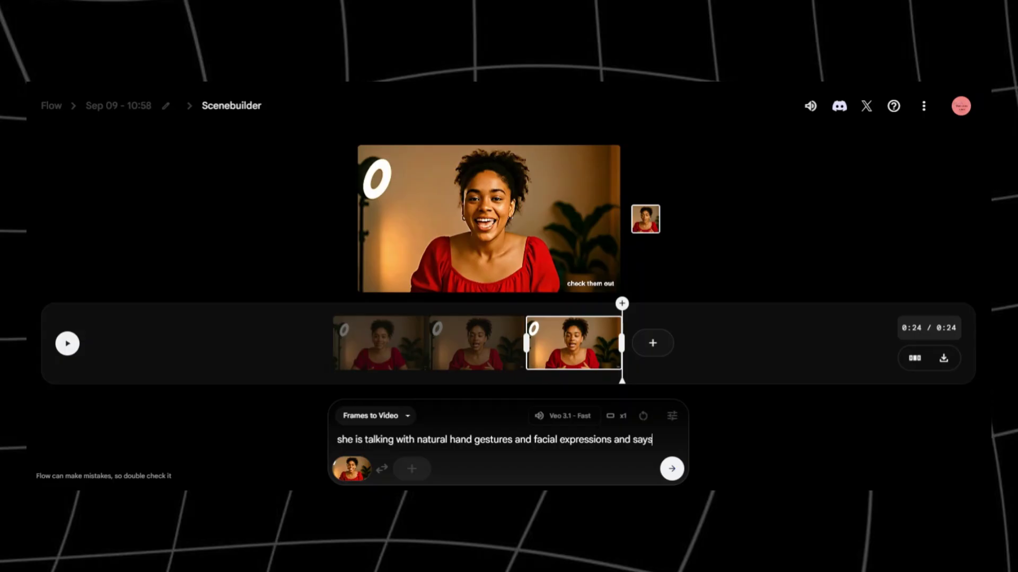
text(outhern accen “And thats g”)
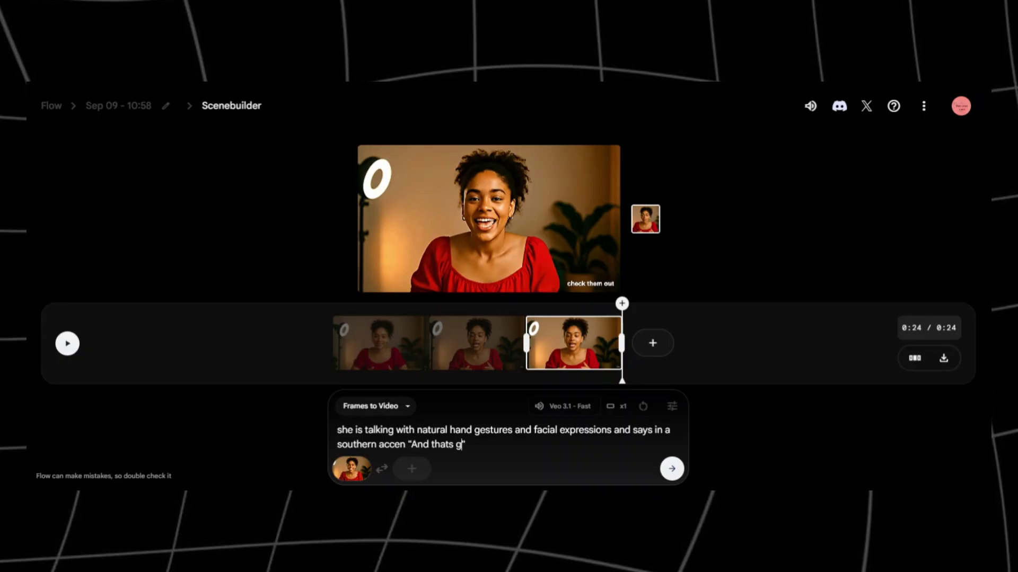
key(BackSpace)
text(how you generate long form)
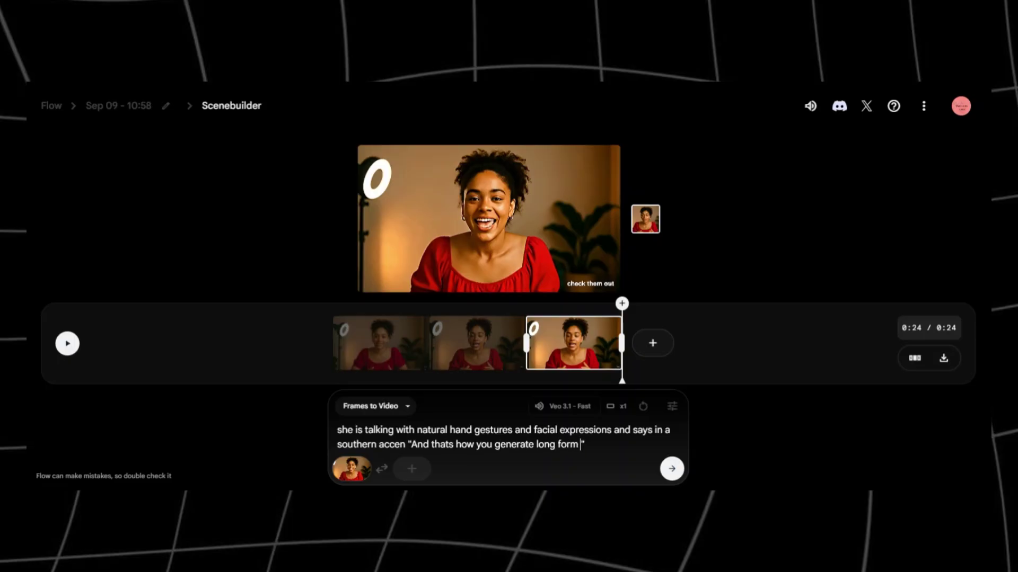
text( videos in veo)
key(Return)
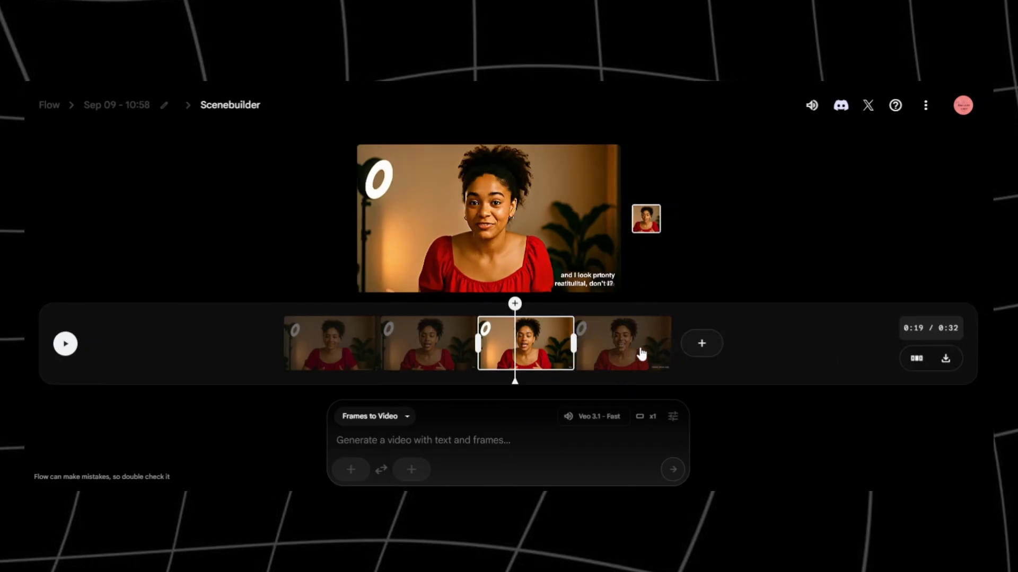
- Select the fourth clip and download the whole assembled scene
click(641, 354)
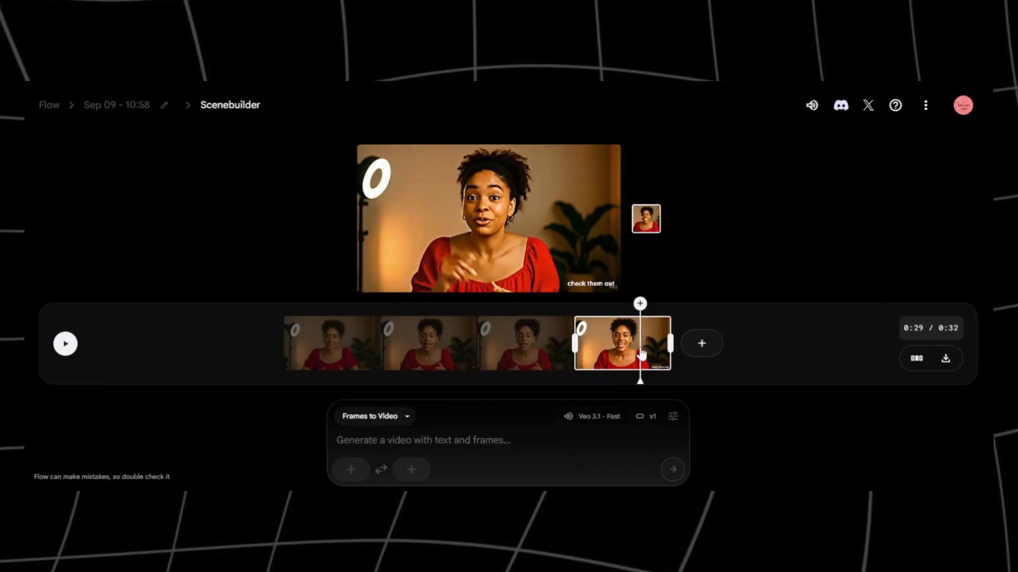
click(946, 360)
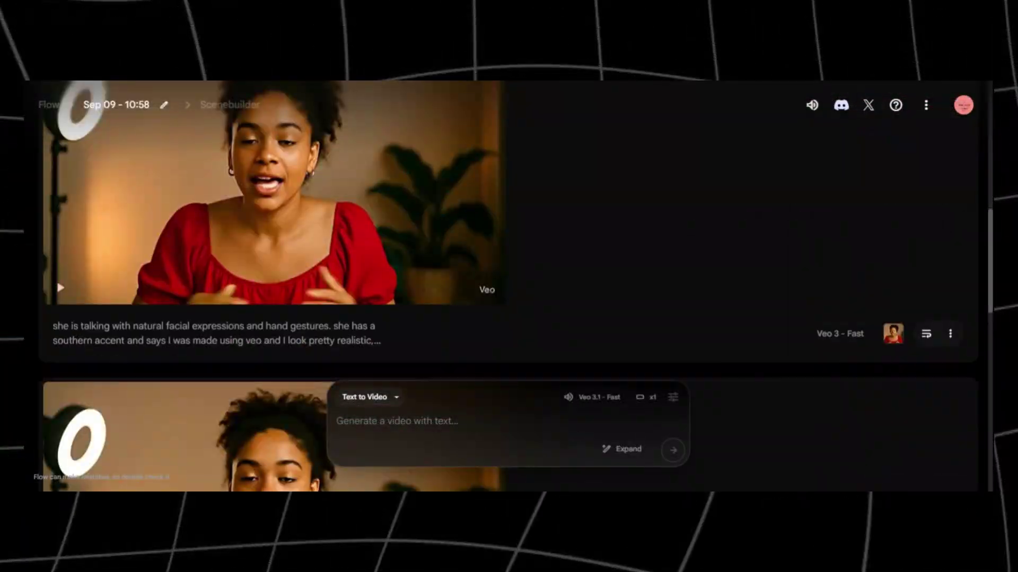
scroll(509, 286, down, 7)
scroll(619, 226, up, 10)
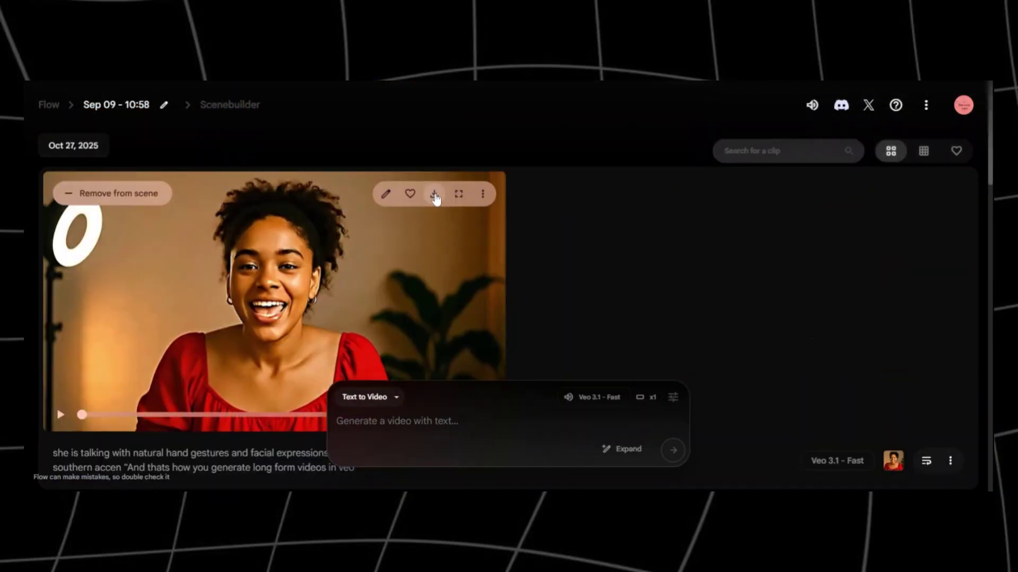
- Download four individual clips, including the Sep 9 clip, upscaled to 1080p
click(434, 200)
click(378, 271)
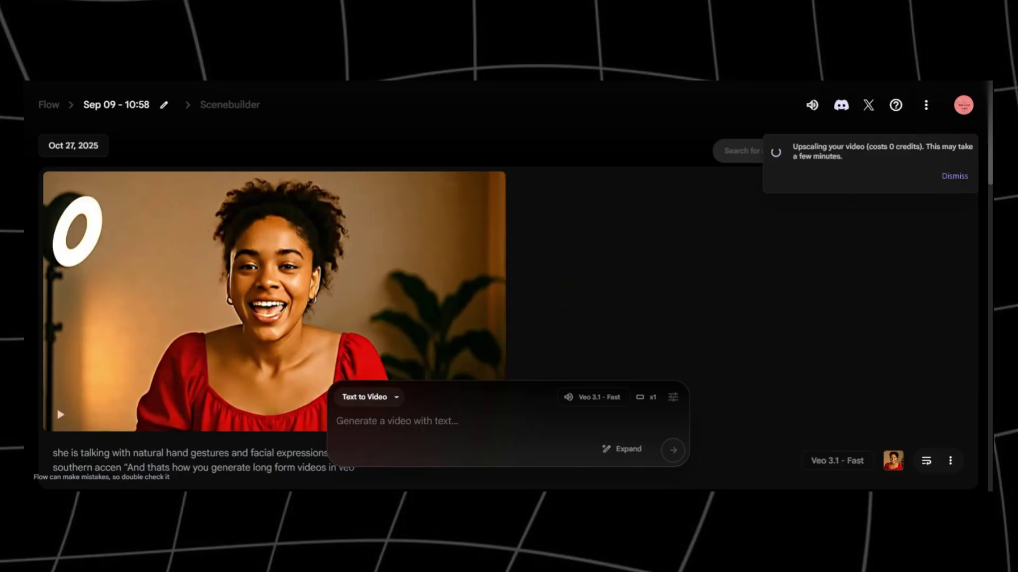
scroll(513, 209, down, 7)
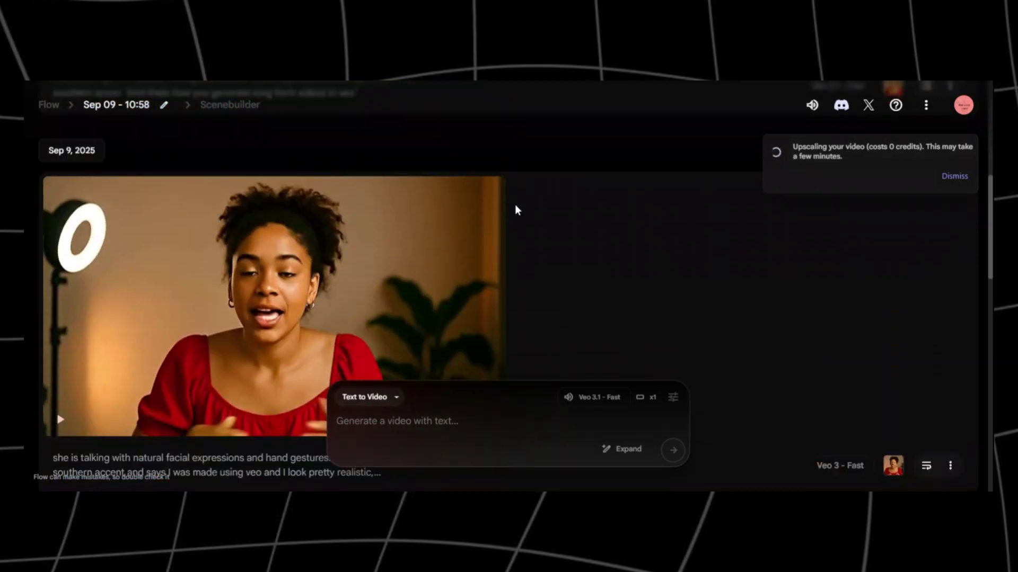
click(432, 200)
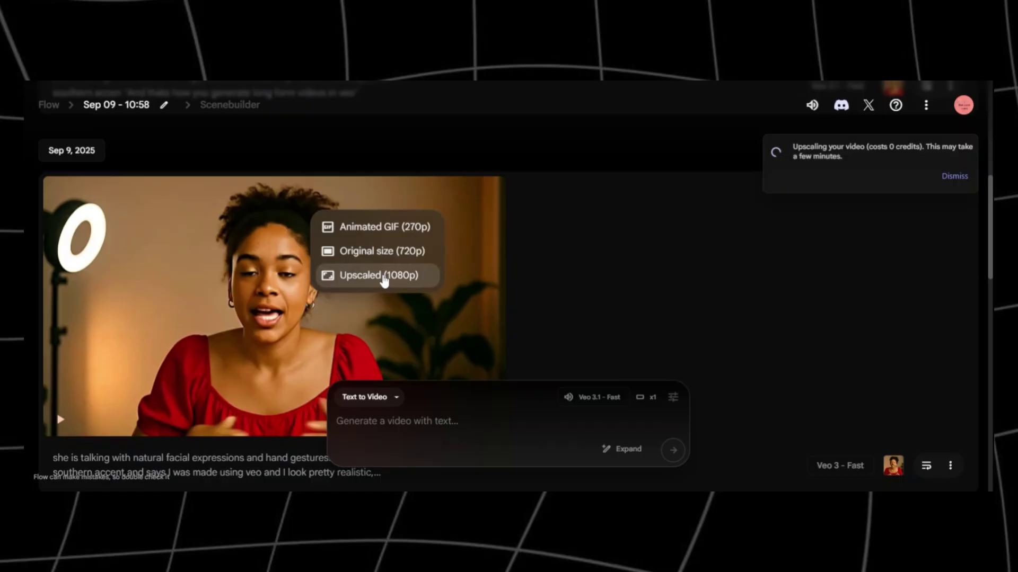
click(444, 281)
scroll(691, 284, down, 2)
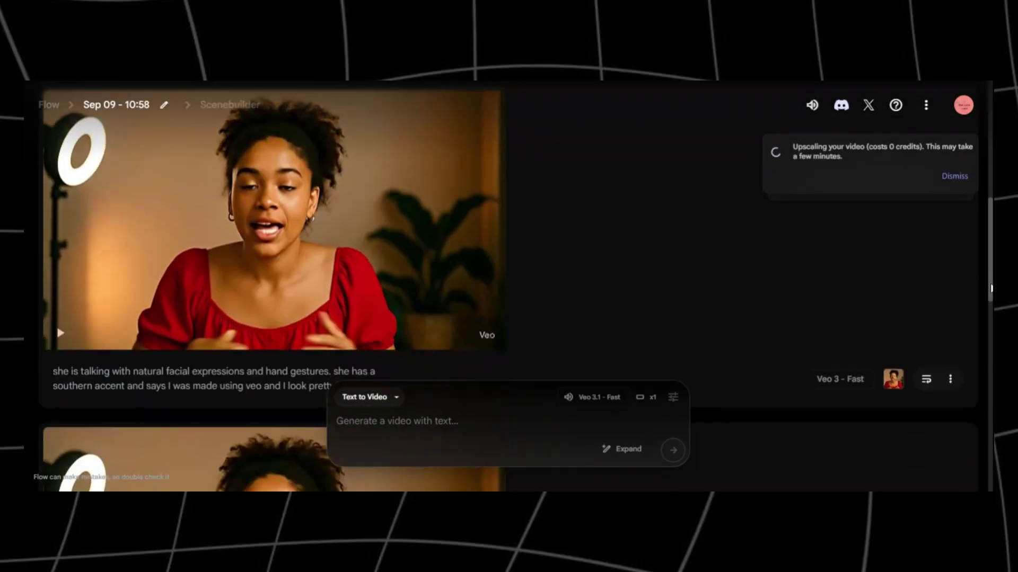
scroll(583, 216, up, 1)
click(437, 140)
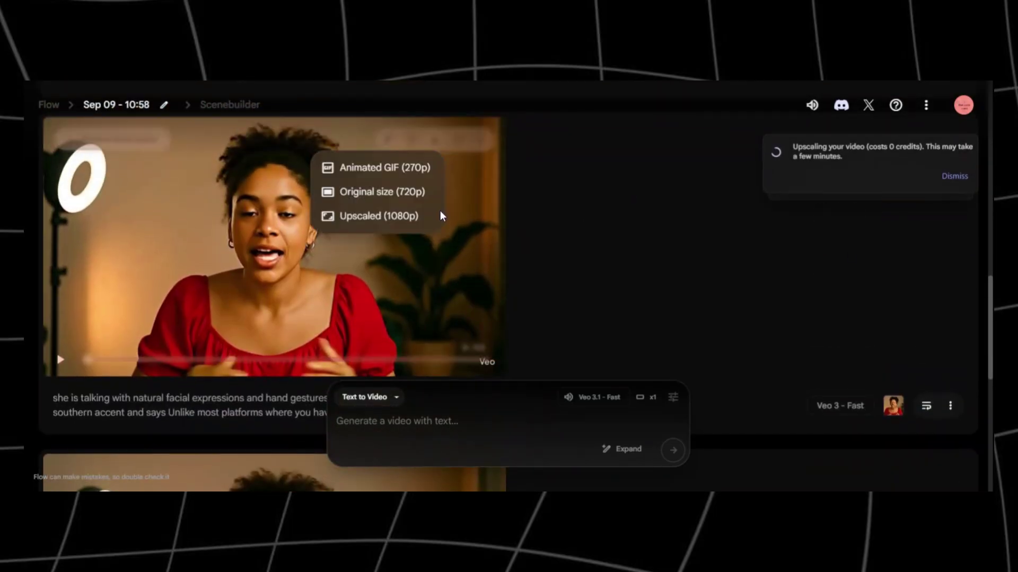
click(393, 214)
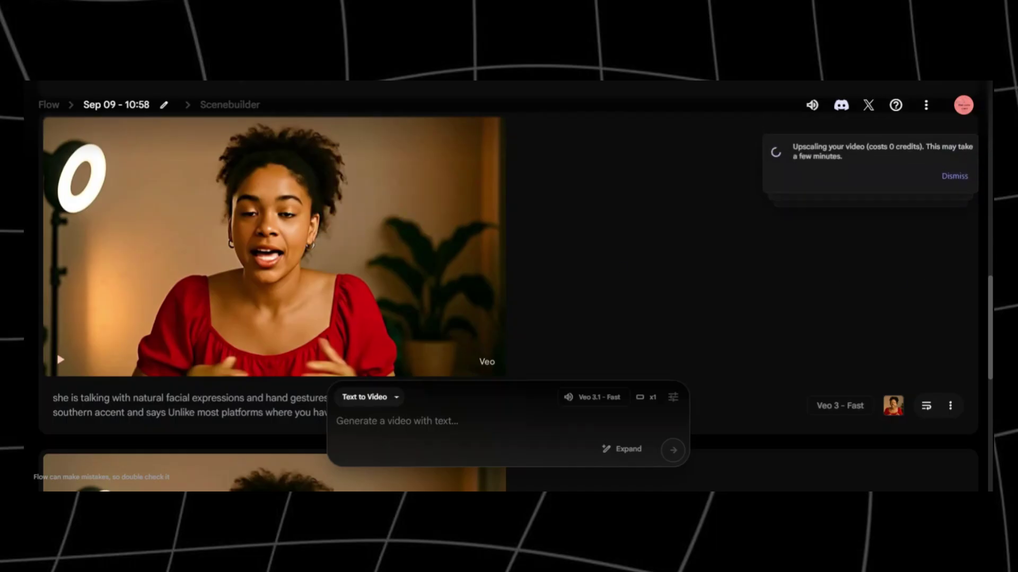
scroll(989, 302, down, 6)
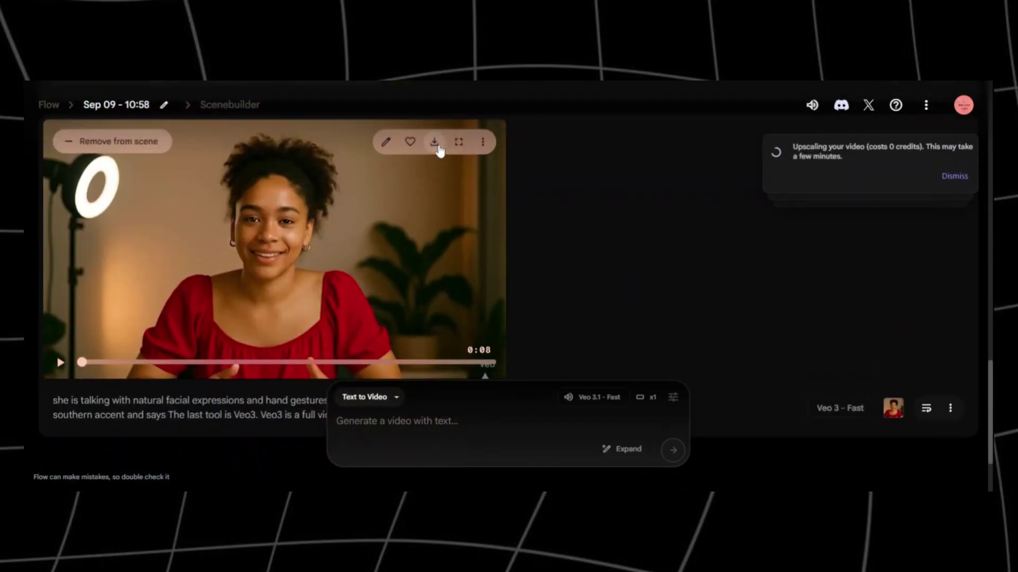
click(435, 142)
click(411, 218)
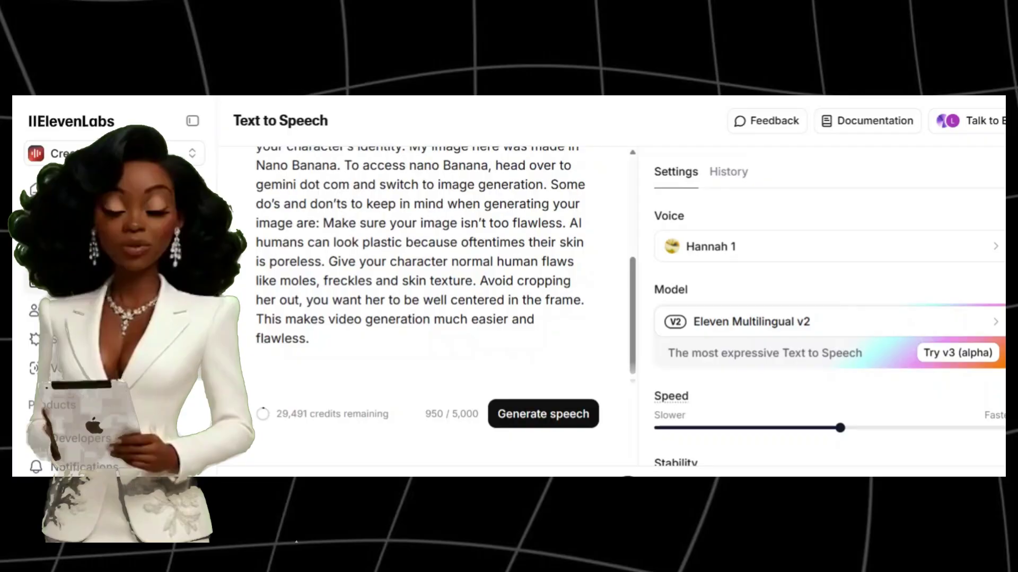
- Generate the Nano Banana image-tips voiceover audio with the Hannah 1 voice
click(529, 416)
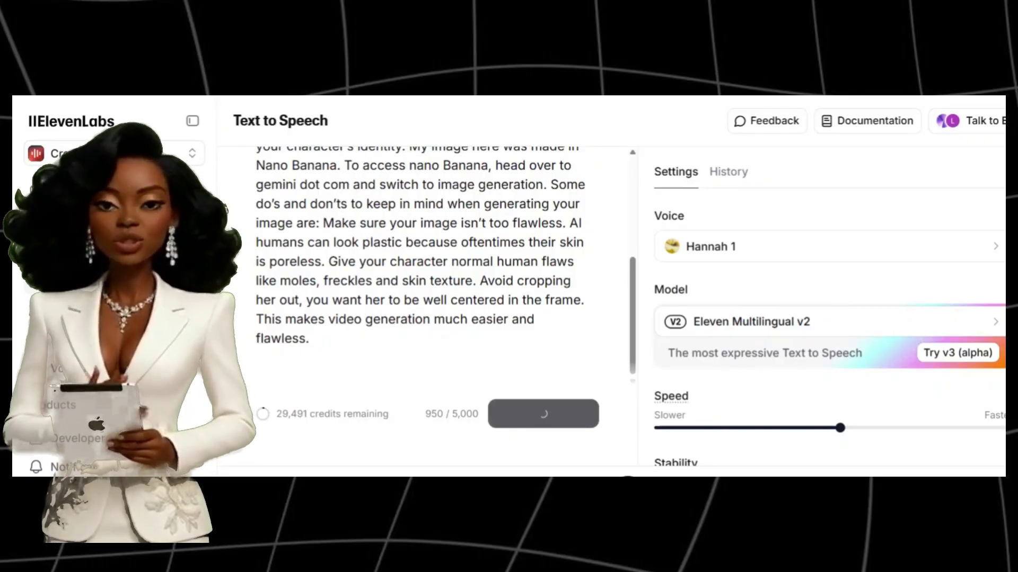
scroll(829, 307, down, 5)
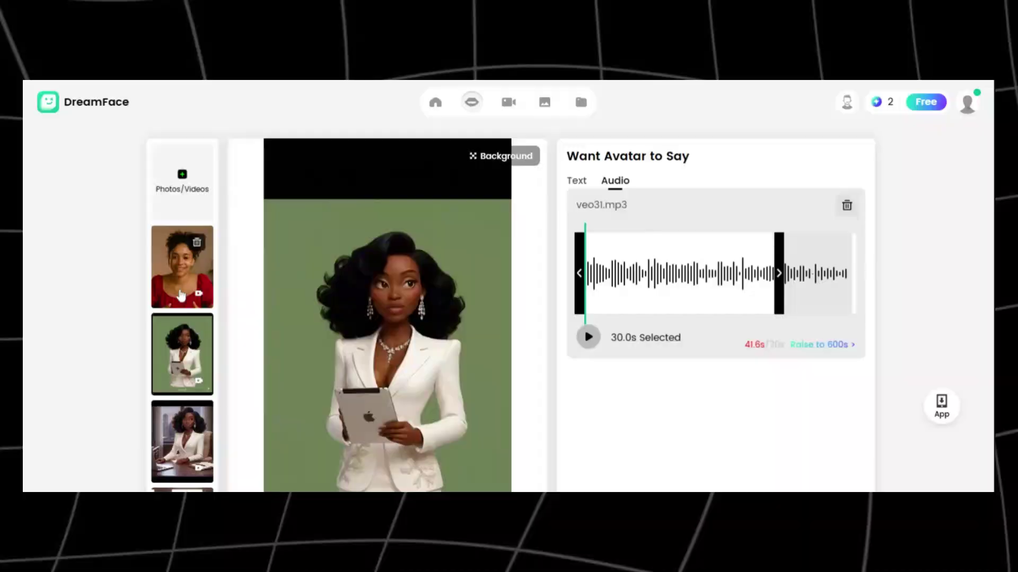
- Pick the red-top woman video as the avatar and preview it with veo31.mp3
click(211, 342)
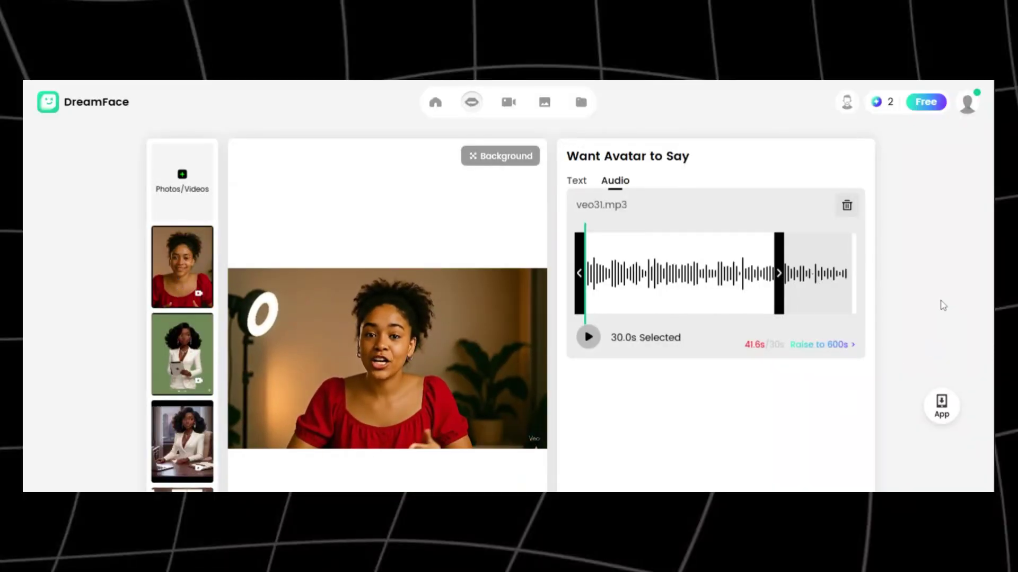
scroll(948, 317, down, 2)
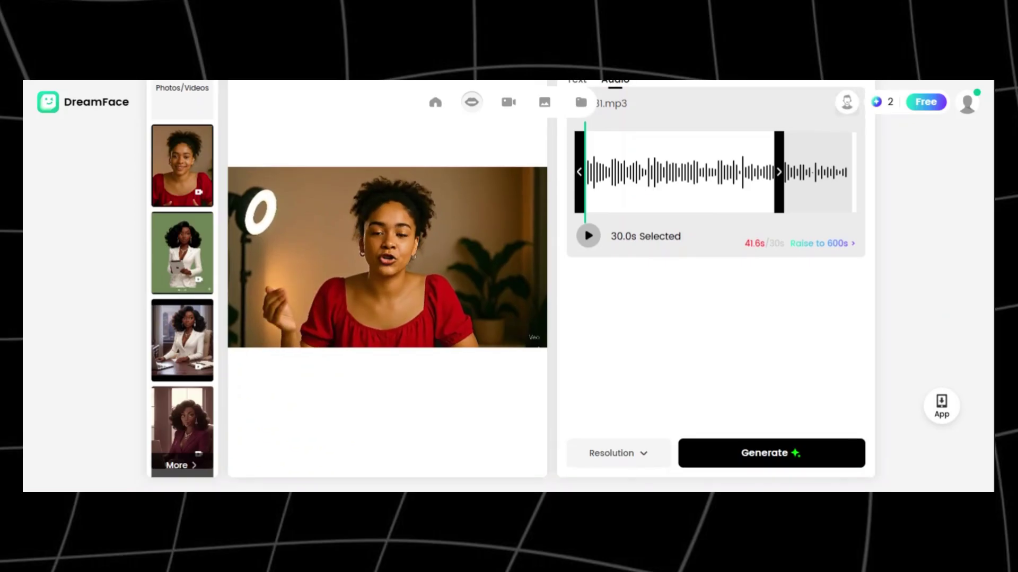
click(768, 454)
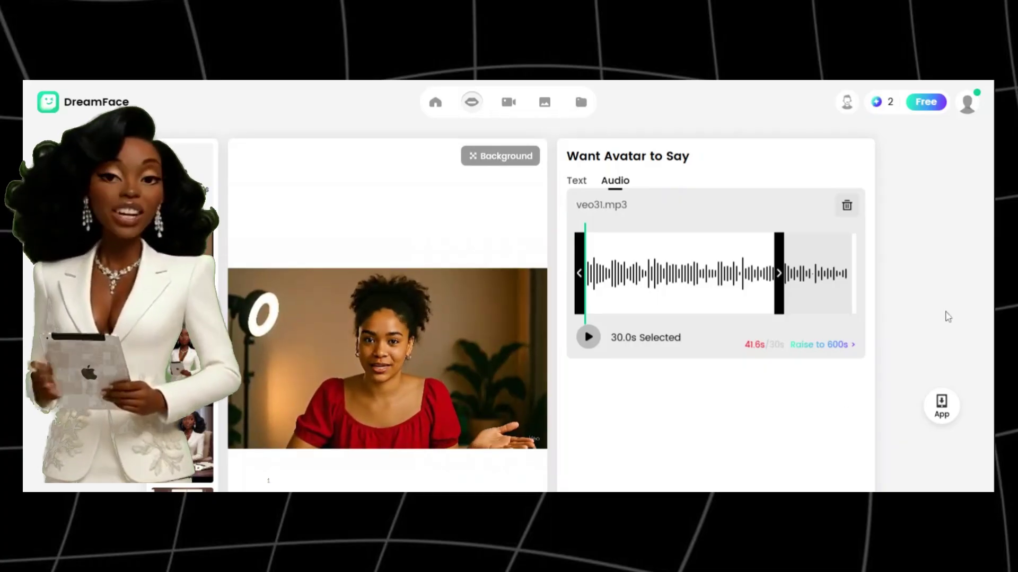
scroll(946, 313, down, 2)
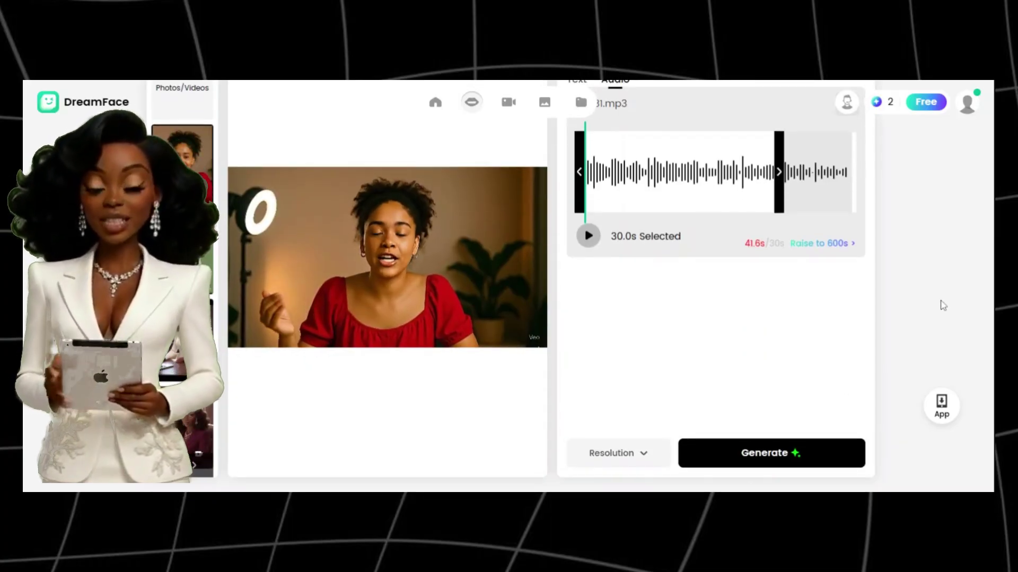
- Start generating the red-top woman's lip-synced video, then switch Gemini to image creation
click(769, 454)
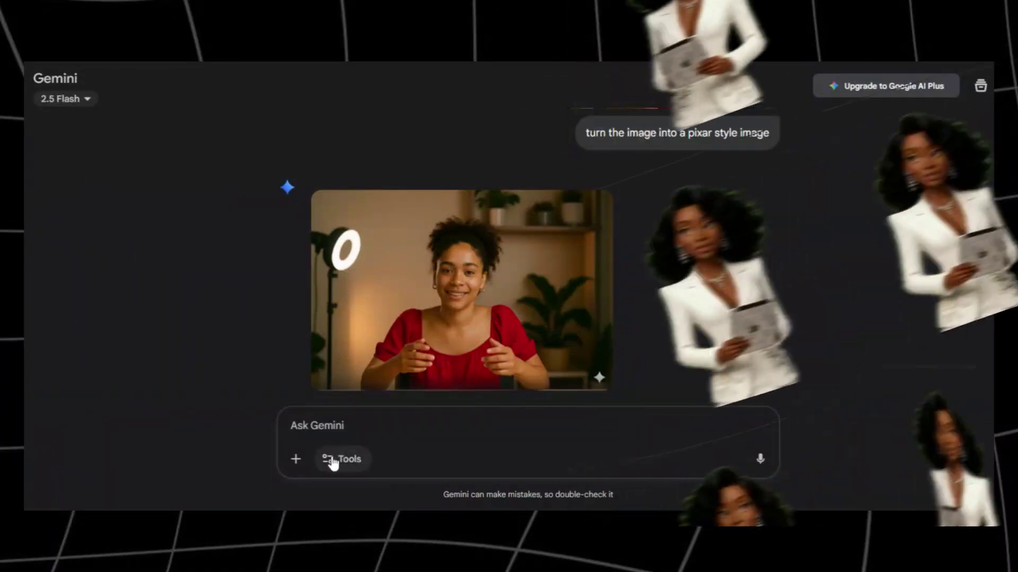
click(335, 457)
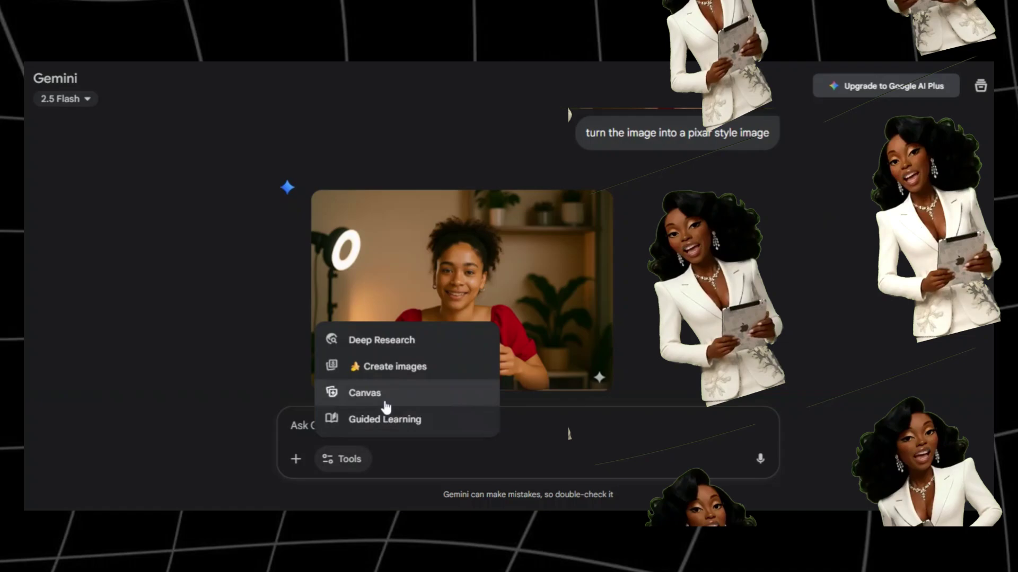
click(408, 369)
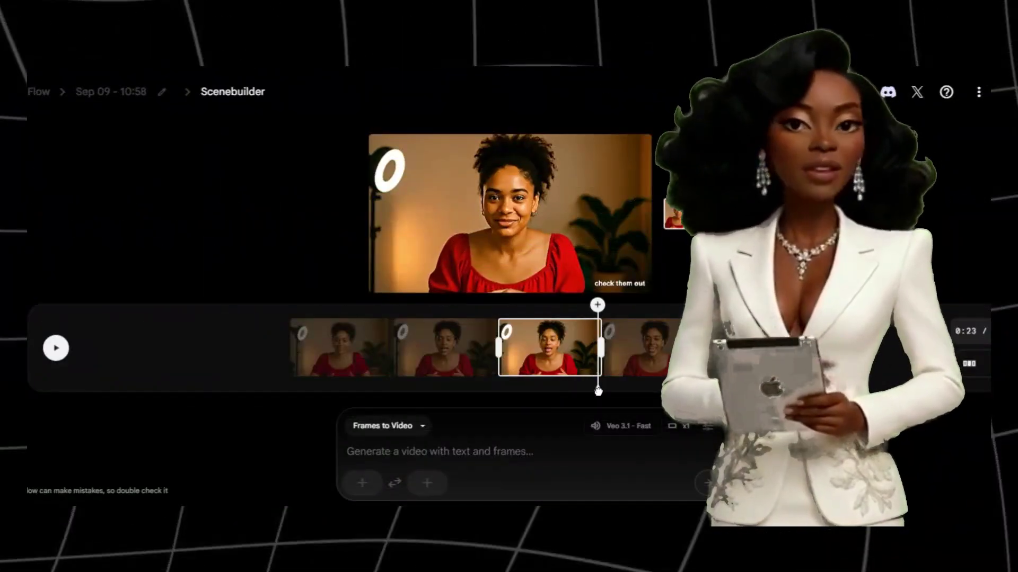
- Play the red-top woman's four-clip sequence in the Scenebuilder timeline
click(56, 348)
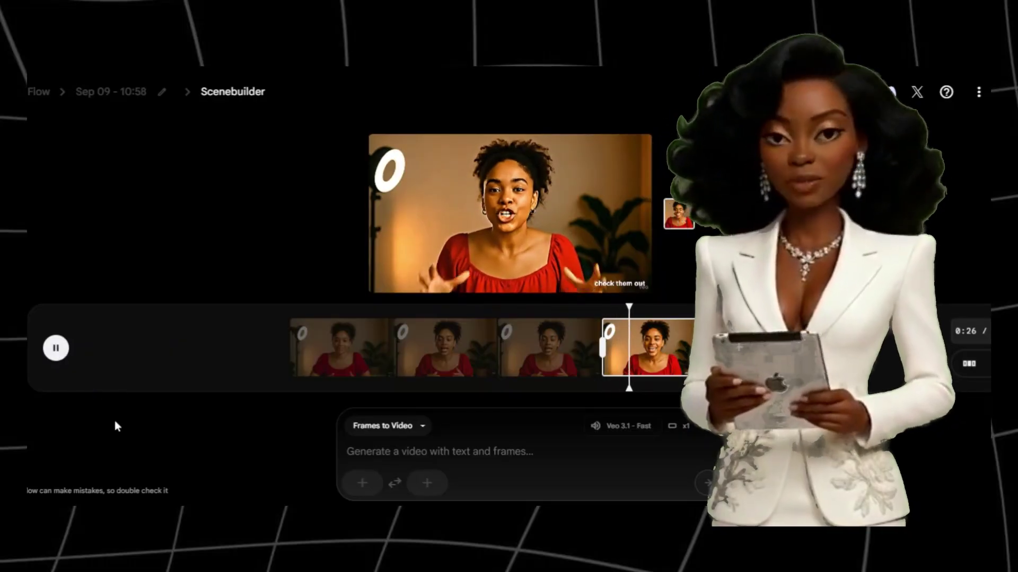